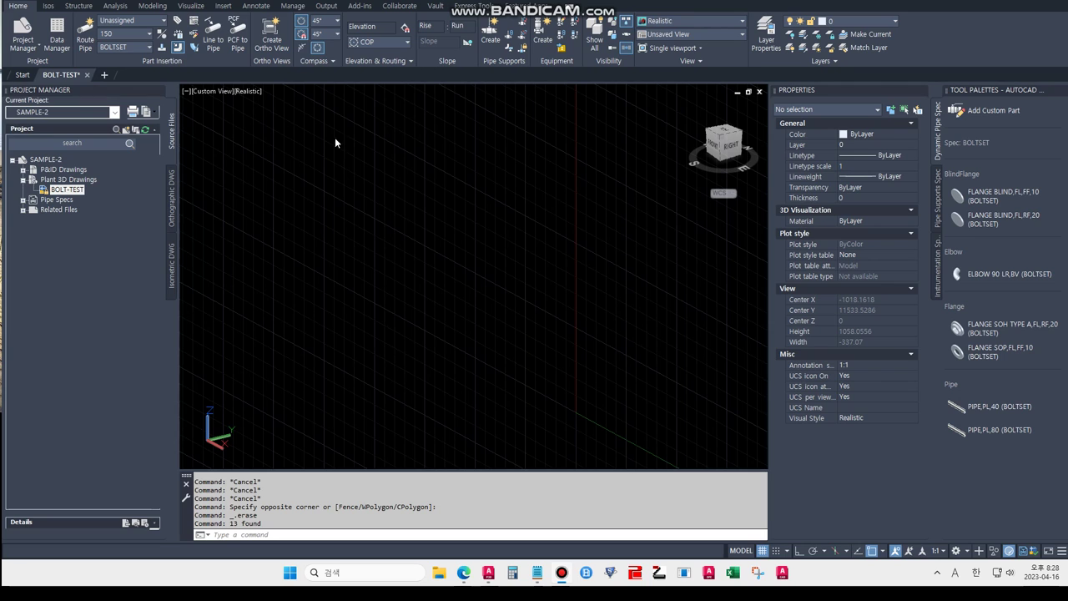
- Route a straight pipe between two picked points in the drawing
click(85, 40)
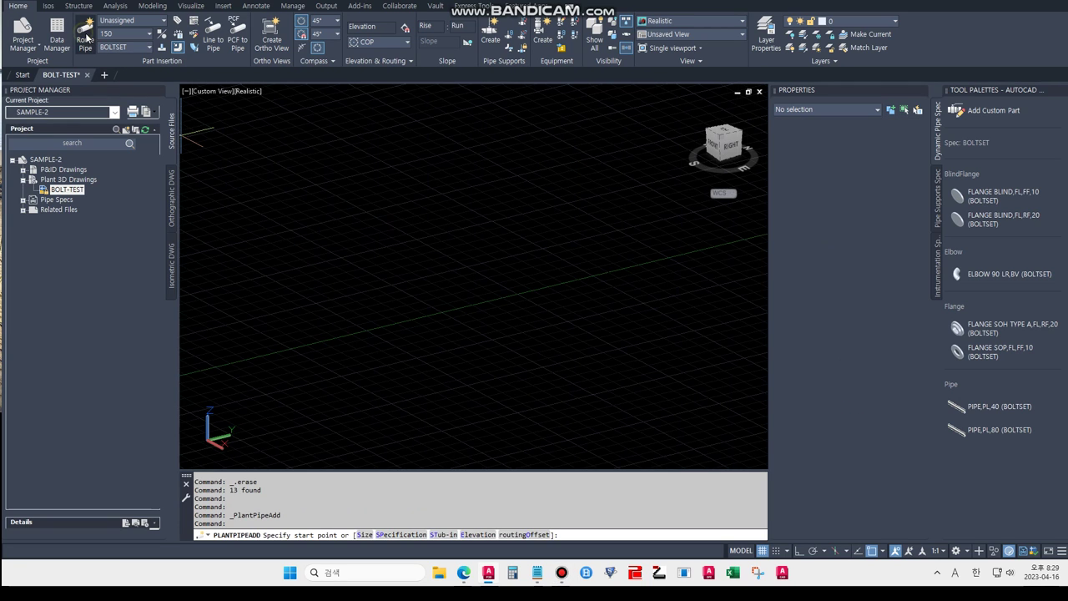
click(298, 292)
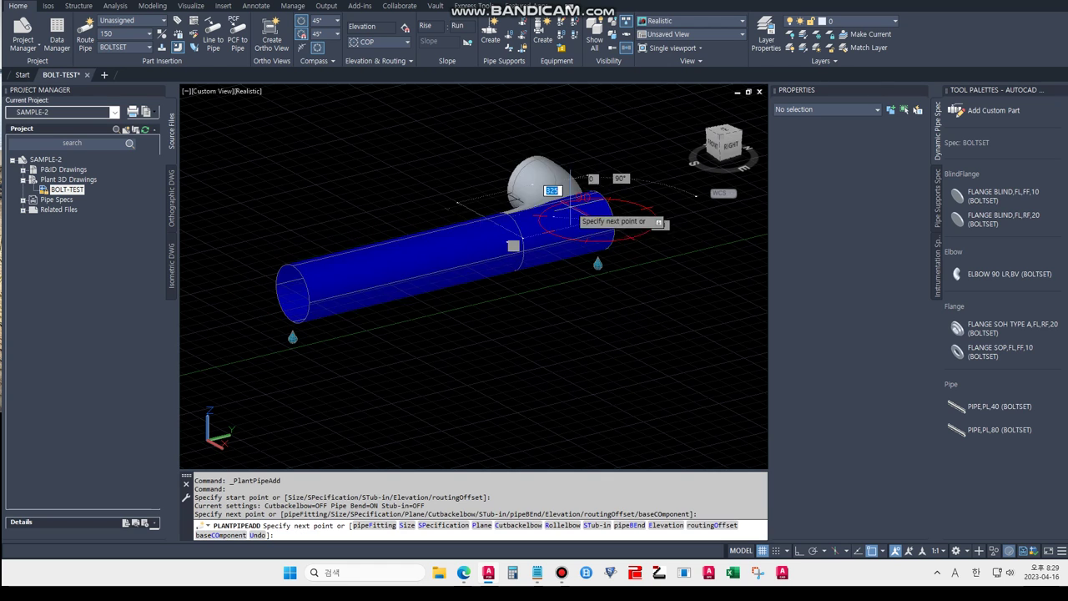
click(587, 217)
key(Return)
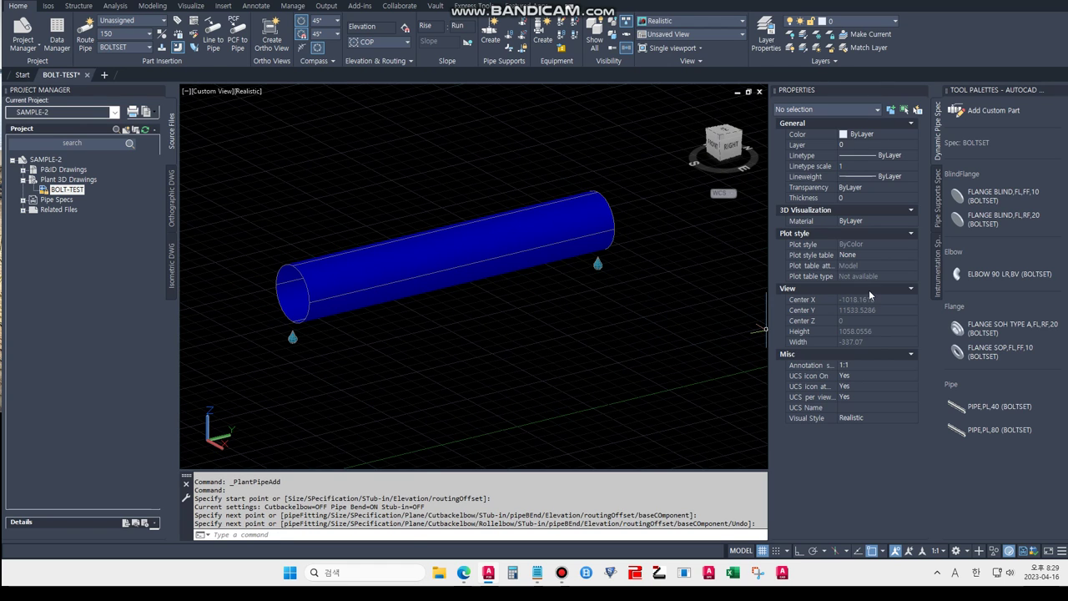
- Fit FLANGE SOH TYPE A near the pipe's left end and FLANGE SOP near its right end
click(976, 334)
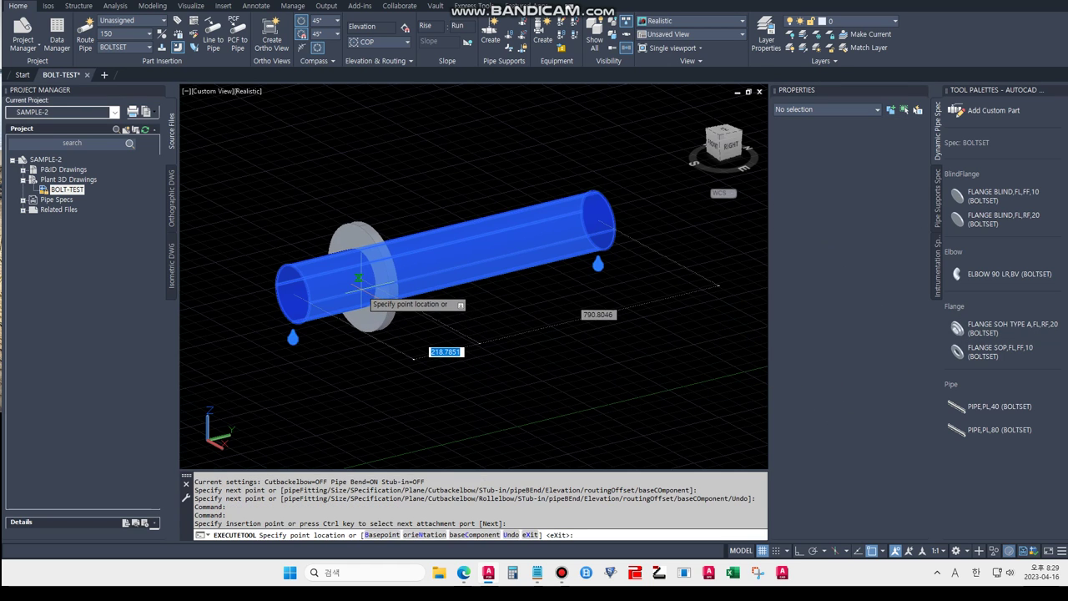
click(360, 284)
click(393, 310)
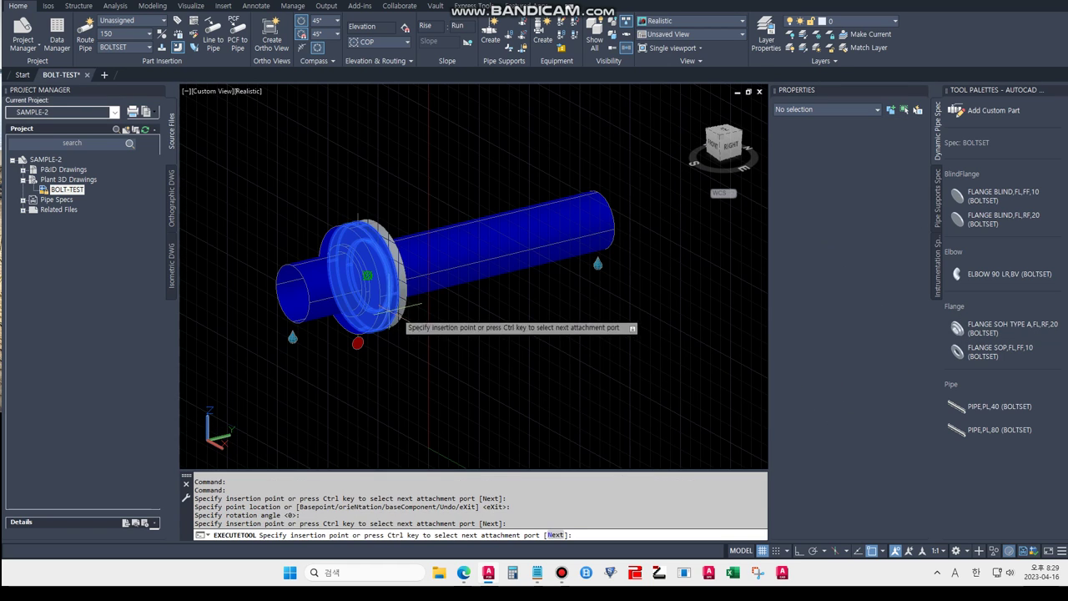
click(993, 351)
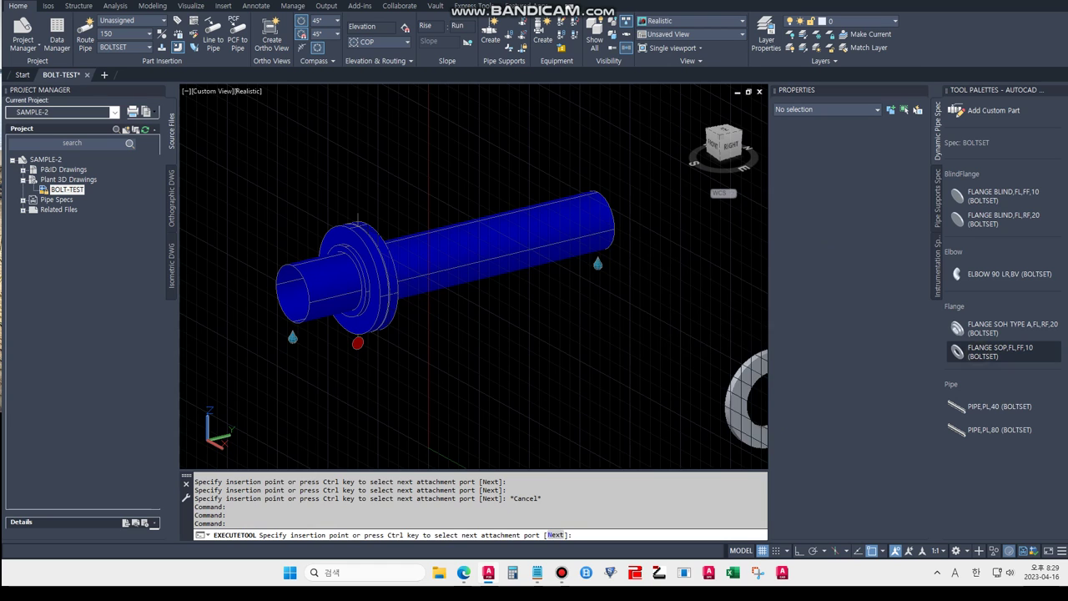
click(498, 242)
click(512, 279)
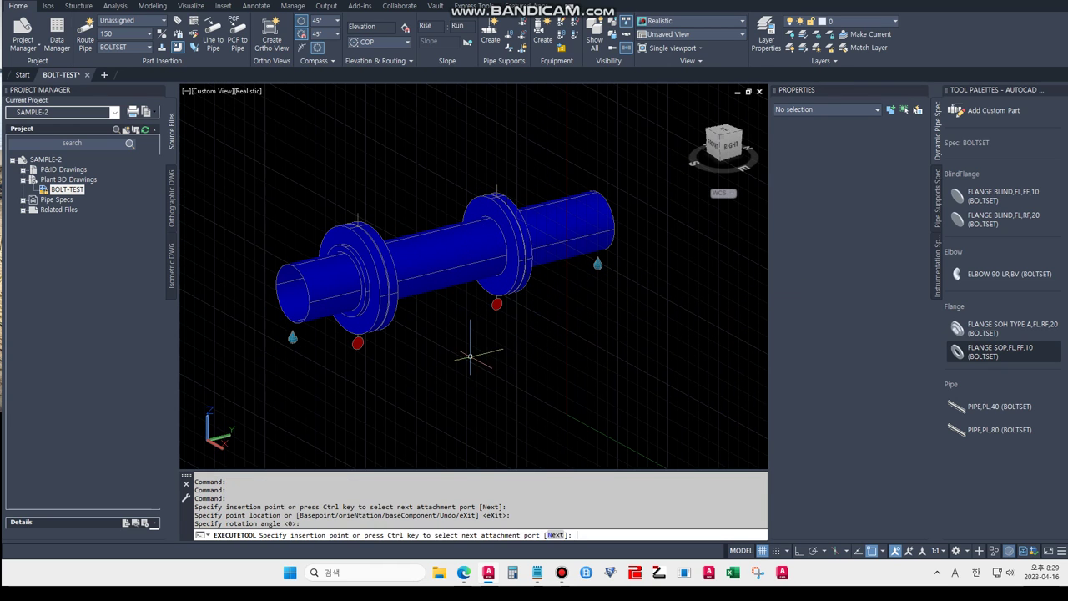
key(Return)
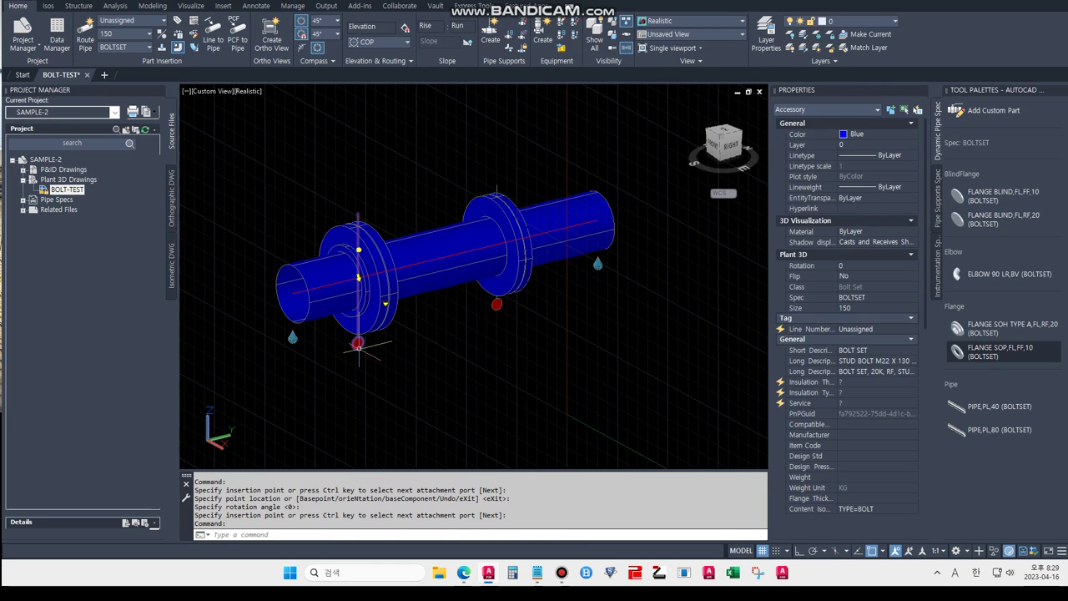
- Read the Length of both bolt sets in Properties: 130 and 90
scroll(862, 346, down, 3)
scroll(861, 358, down, 3)
scroll(860, 385, down, 3)
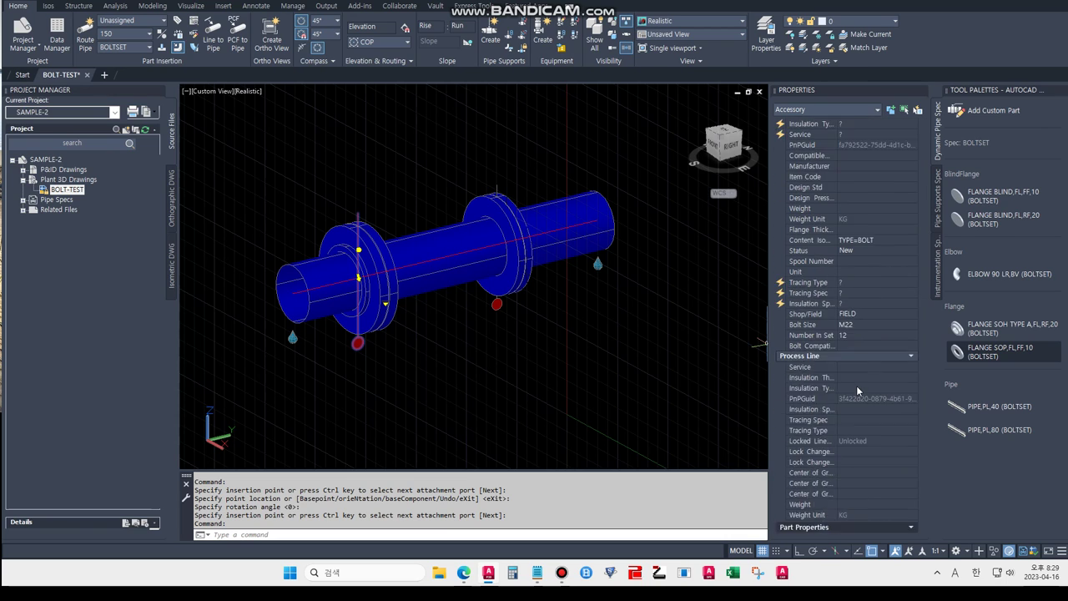
scroll(856, 386, down, 3)
scroll(856, 391, down, 2)
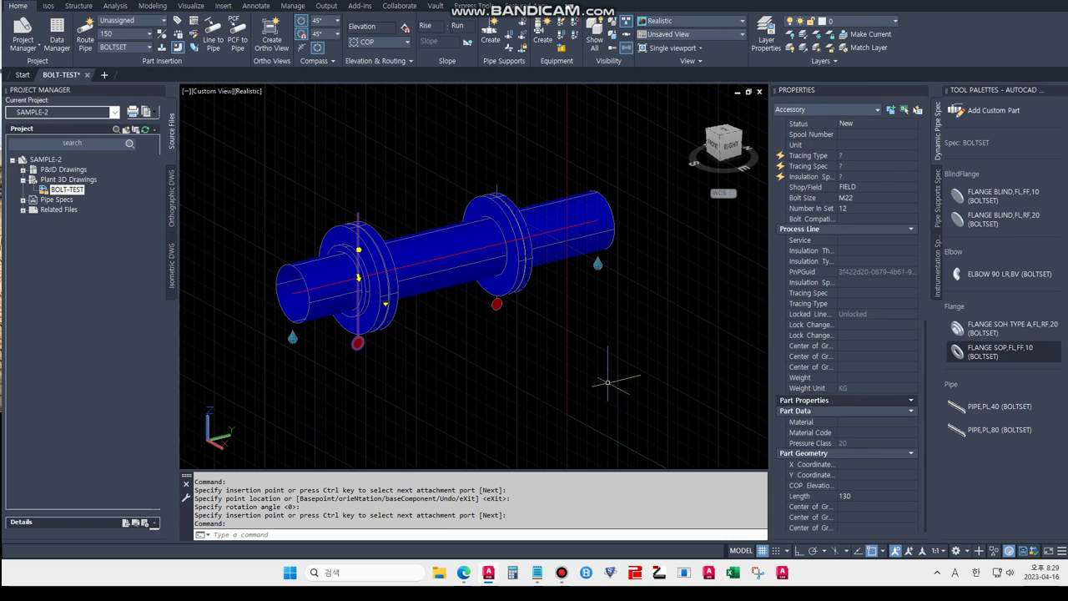
key(Escape)
click(496, 303)
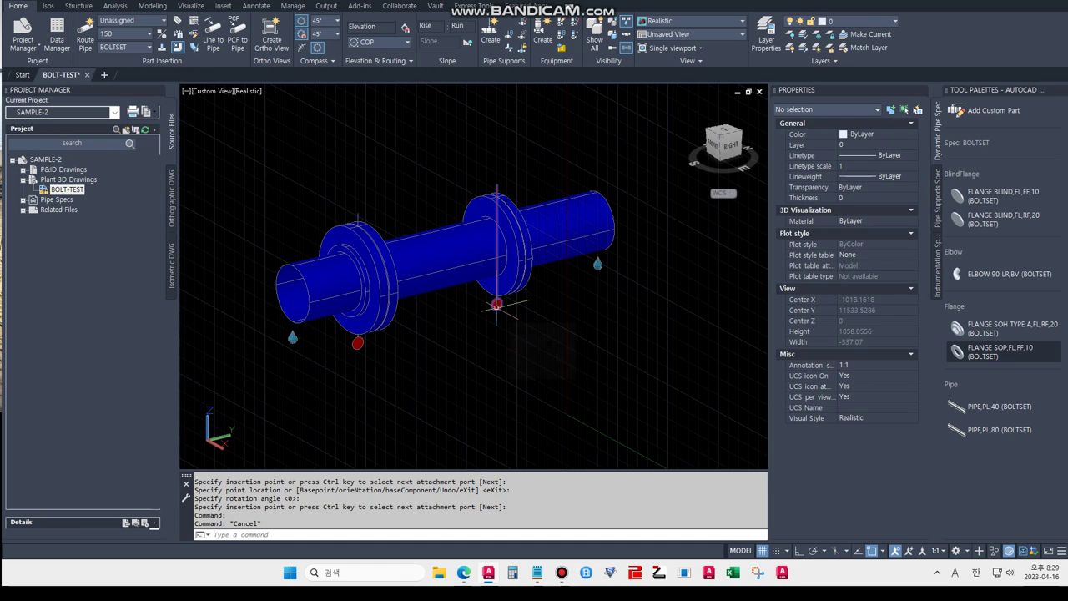
scroll(826, 328, down, 3)
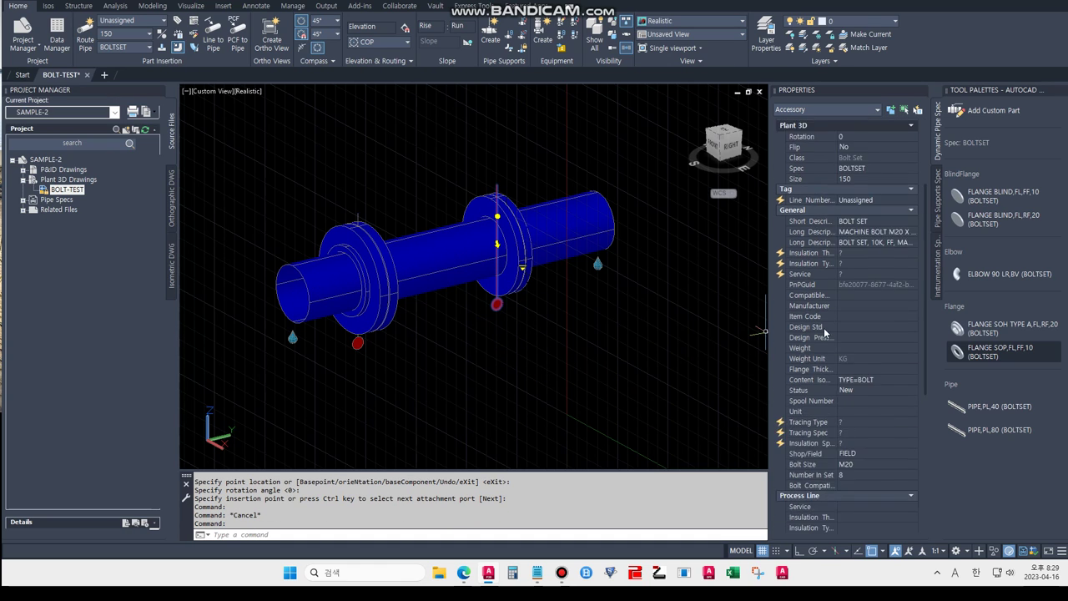
scroll(828, 327, down, 2)
scroll(832, 327, down, 1)
scroll(860, 386, down, 1)
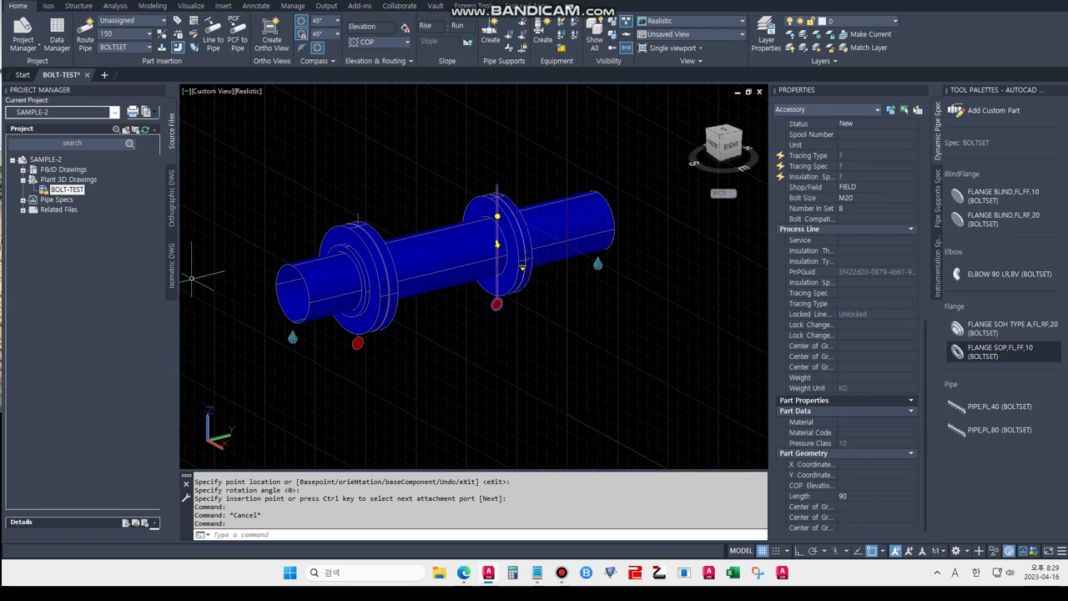
key(Escape)
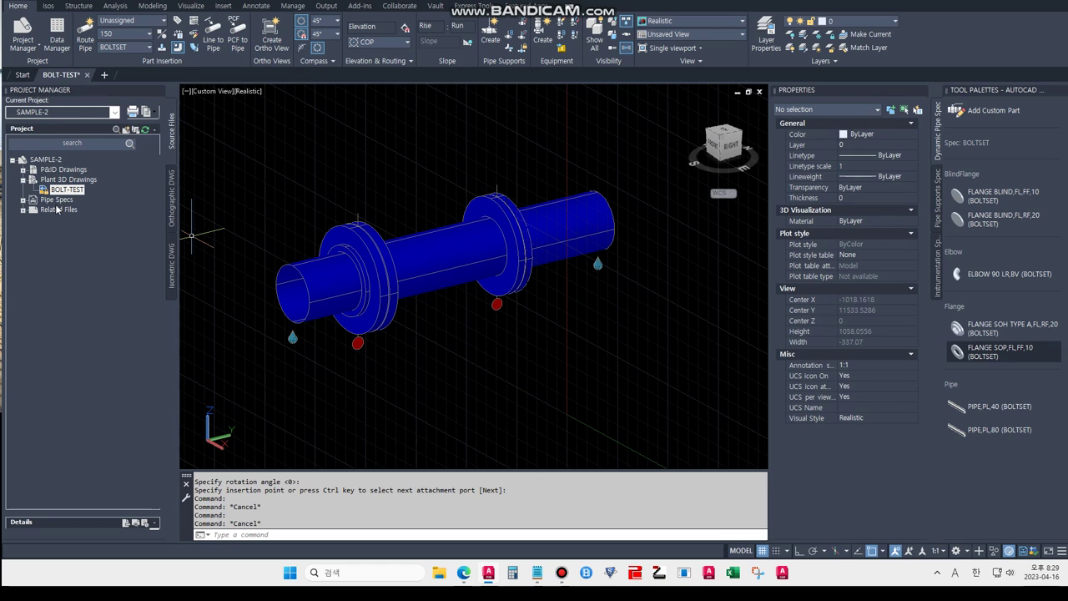
- Open the BOLTSET pipe spec with Edit Spec from Project Manager
click(22, 201)
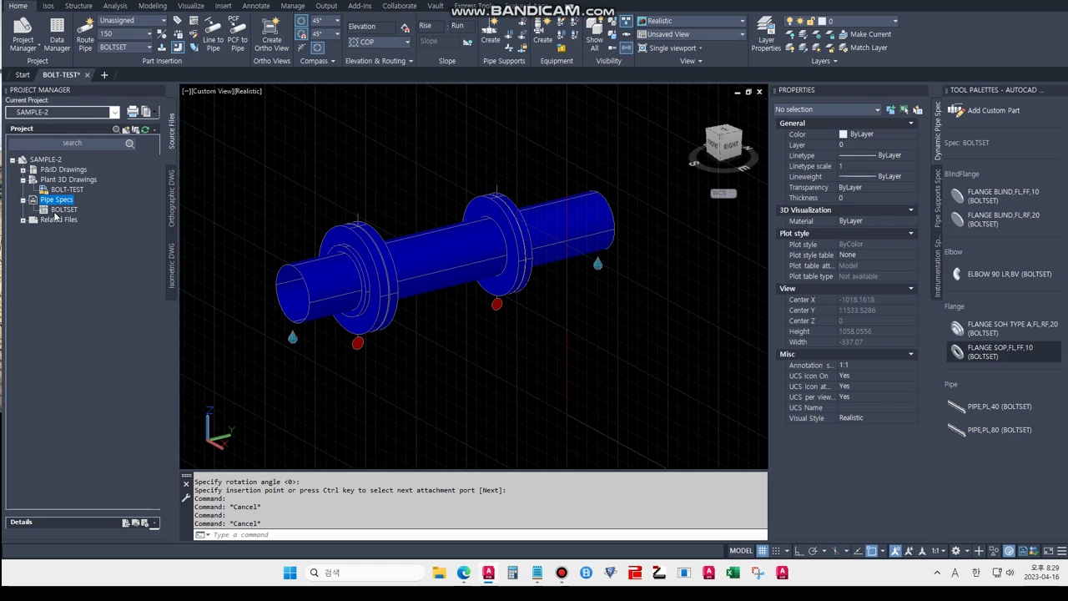
right_click(55, 213)
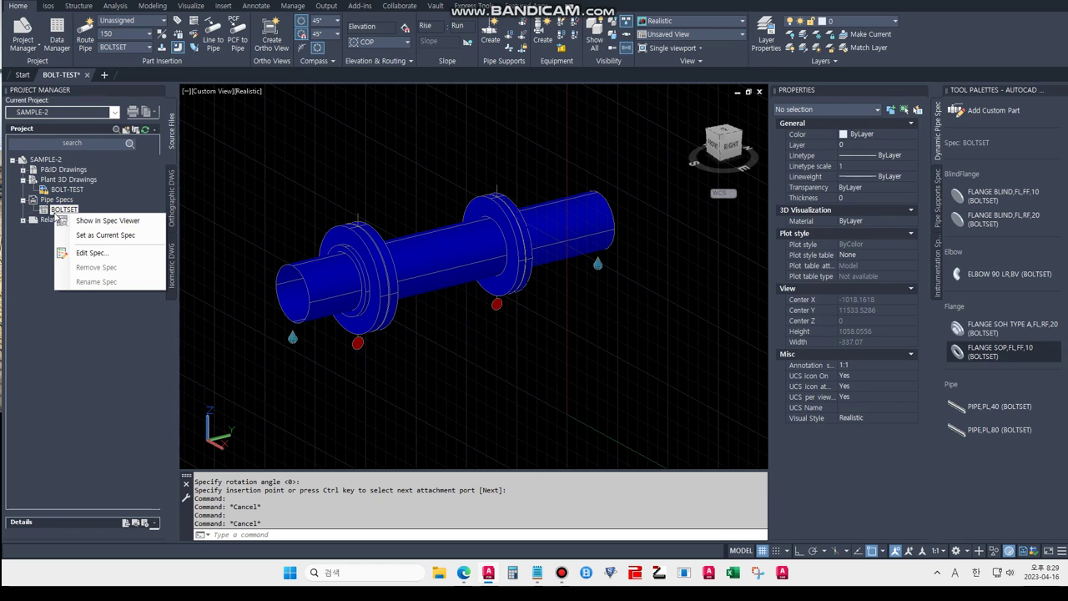
click(92, 253)
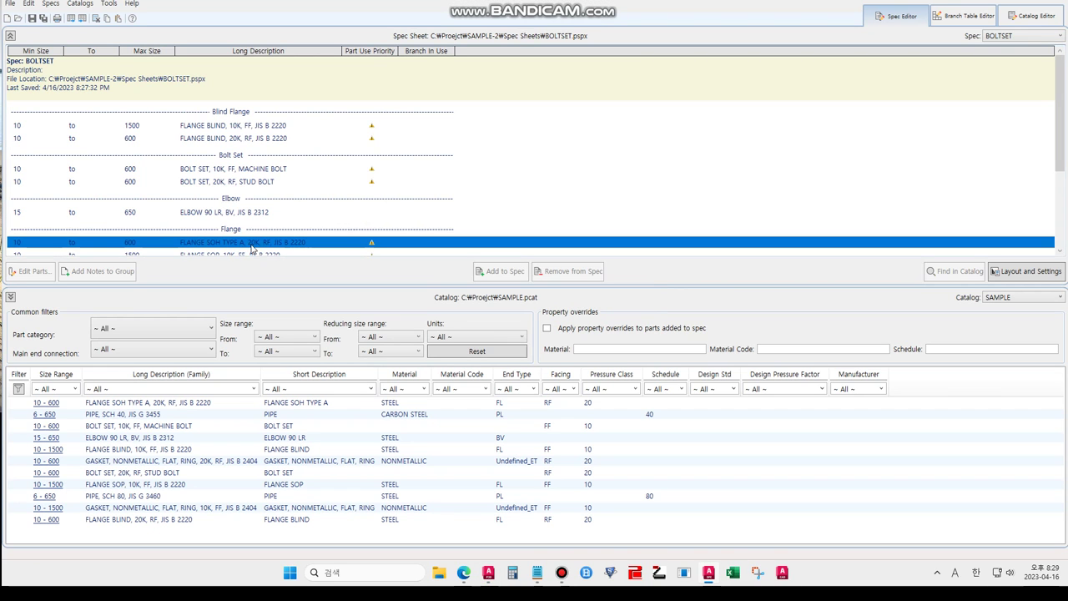
- Open the BOLT SET, 10K, FF, MACHINE BOLT parts and move to size 150's Length cell to set 89
click(242, 170)
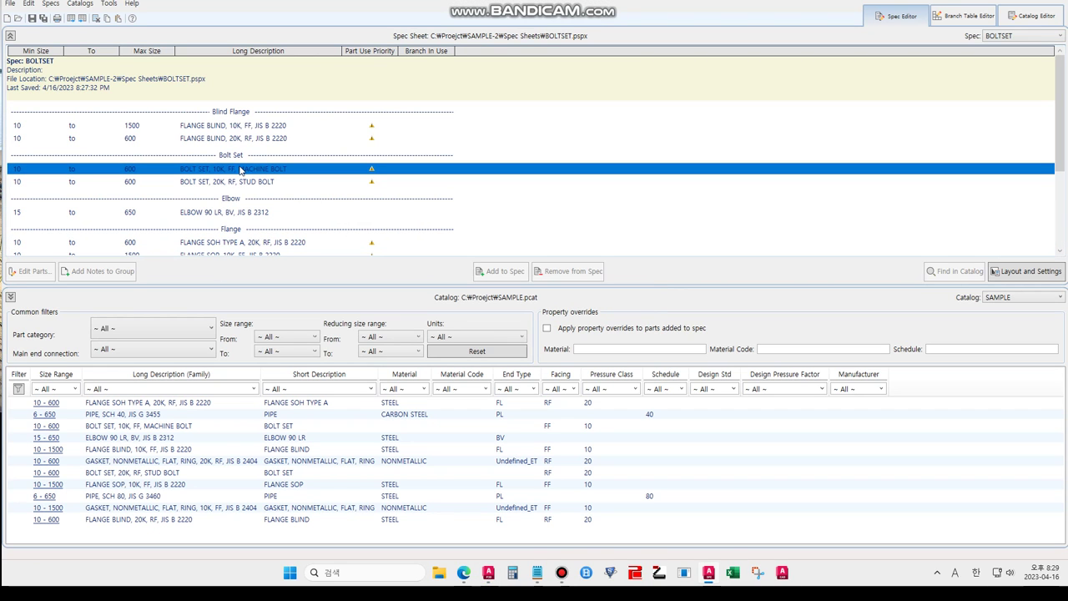
double_click(241, 170)
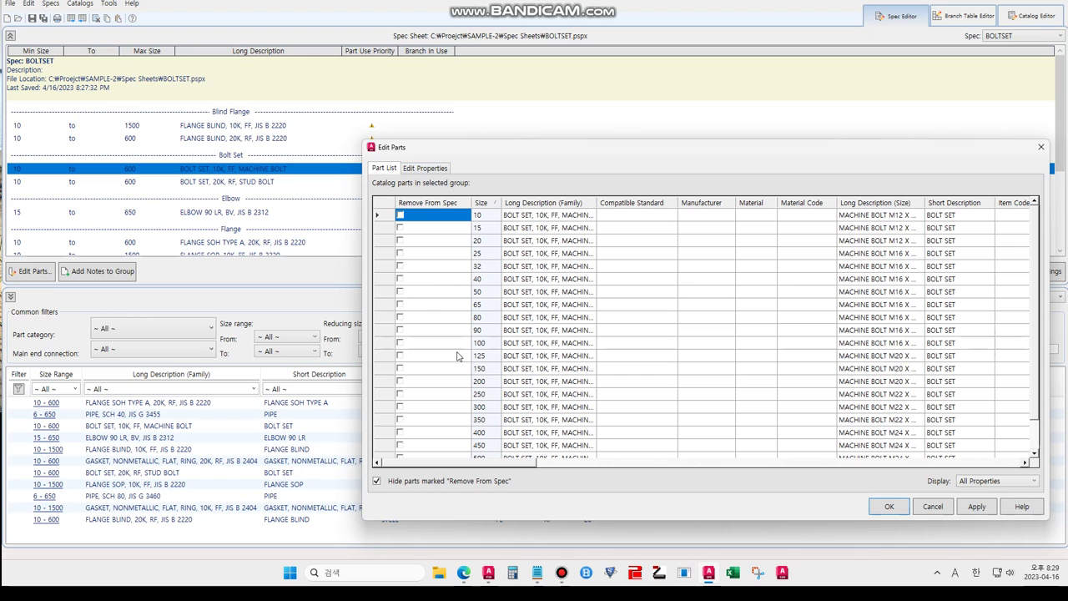
click(492, 369)
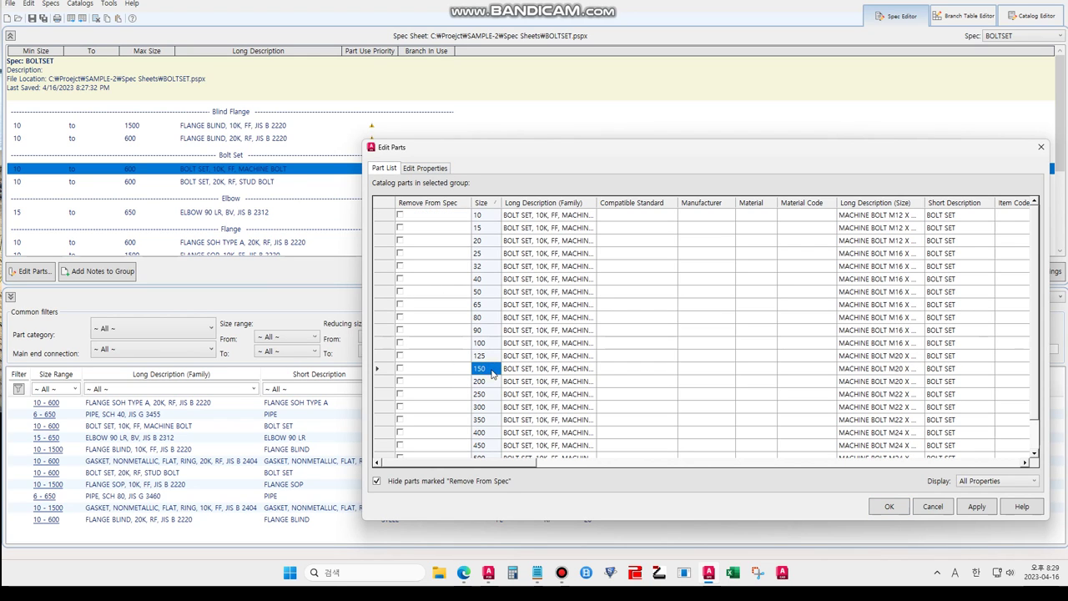
key(Right)
key(Right)
key(Right)
key(Right)
key(Right)
key(Right)
key(Right)
key(Right)
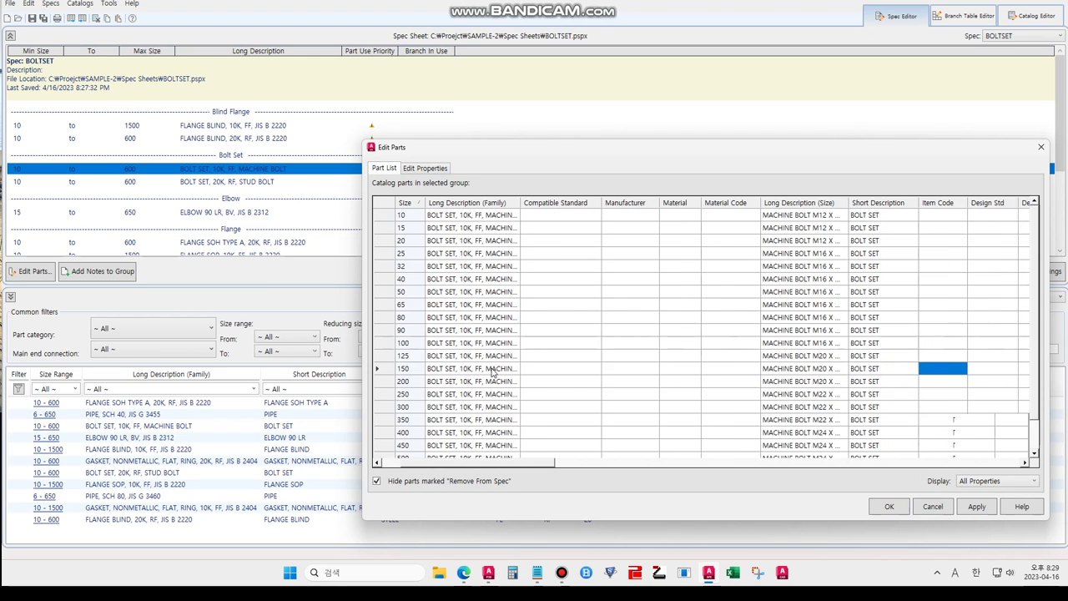
key(Right)
key(Right)
key(Right)
key(Right)
key(Right)
key(Right)
key(Right)
key(Right)
key(Right)
key(Right)
key(Right)
key(Right)
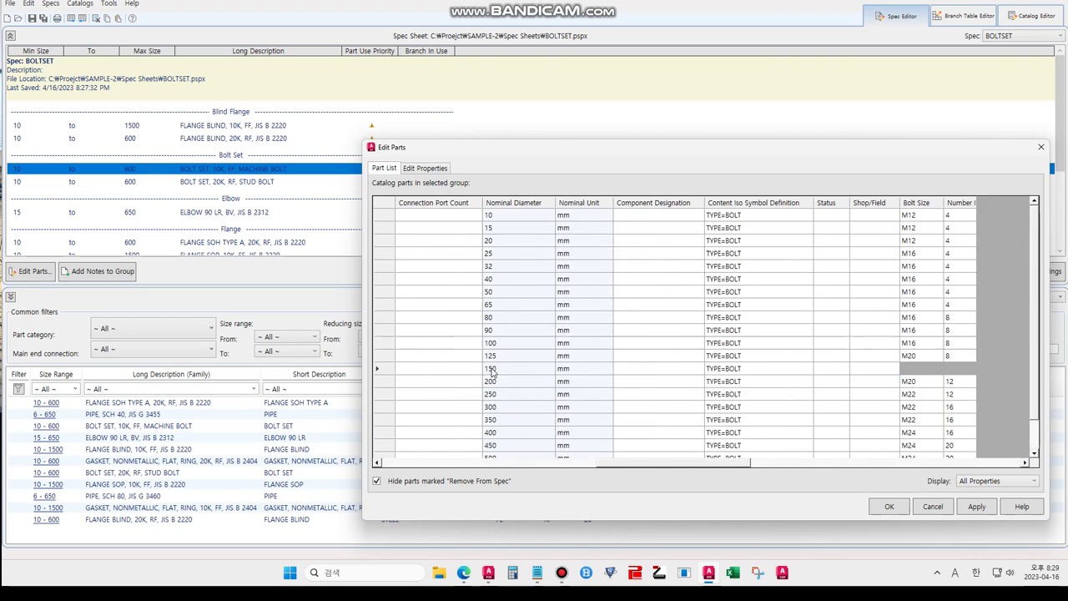
key(Right)
key(Right)
key(Right)
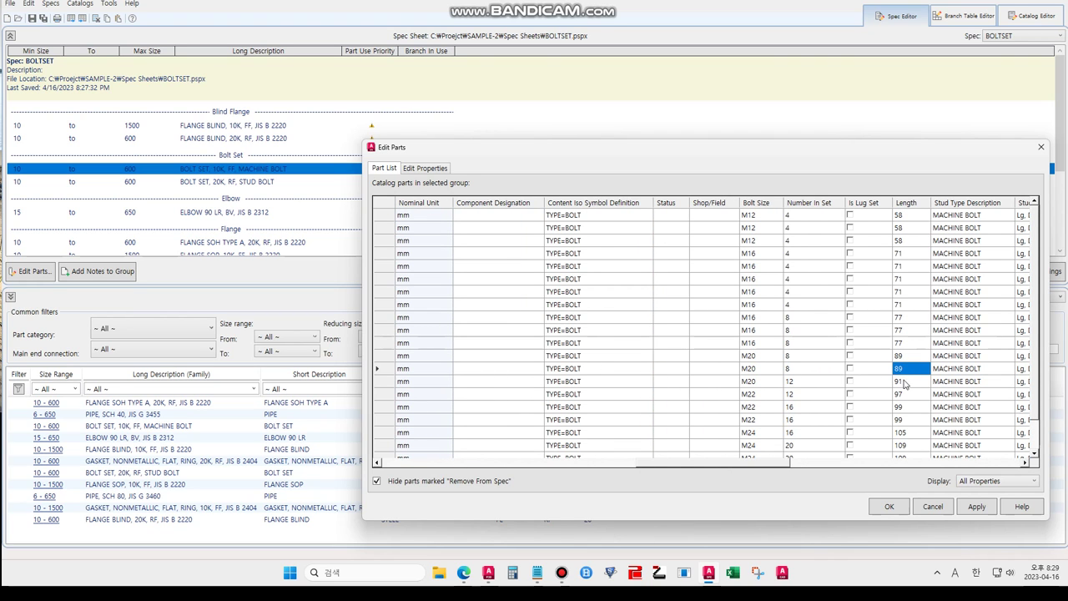
- Accept the machine bolt edits and open the 20K stud bolt set's parts list
click(933, 509)
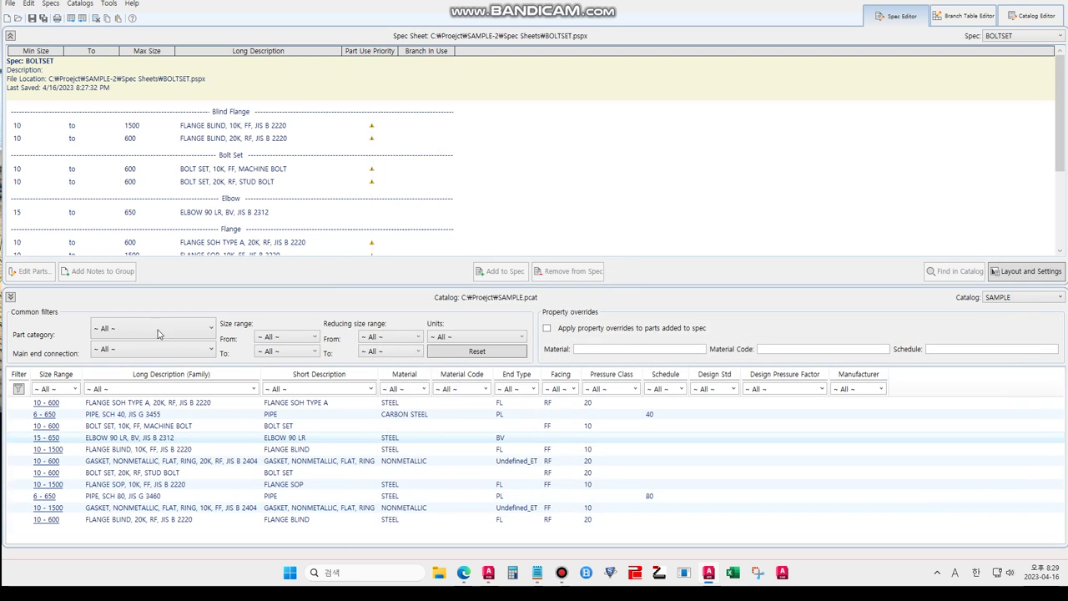
click(237, 182)
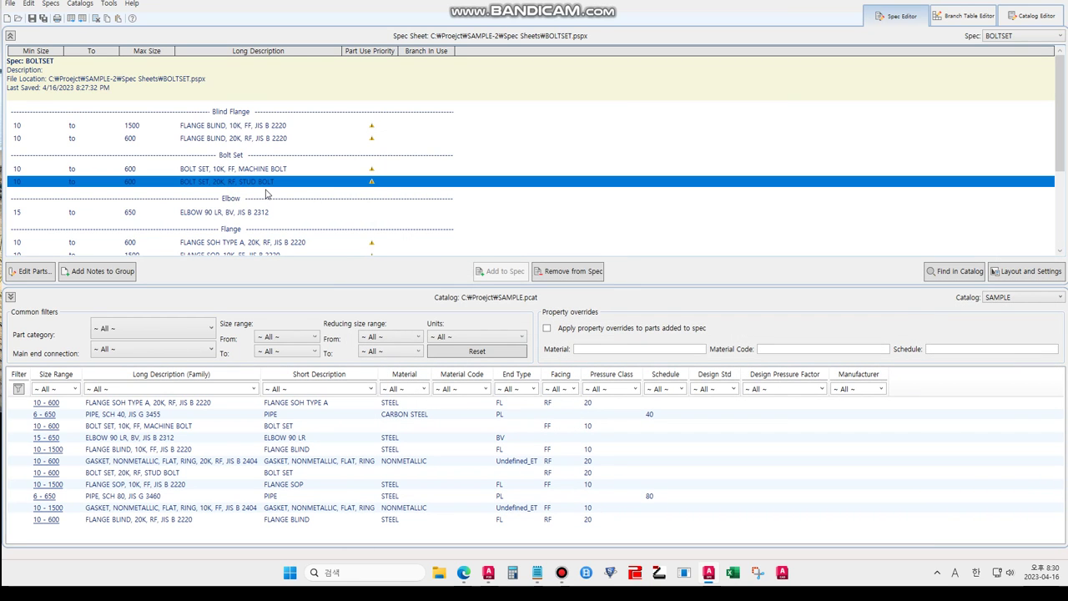
double_click(264, 185)
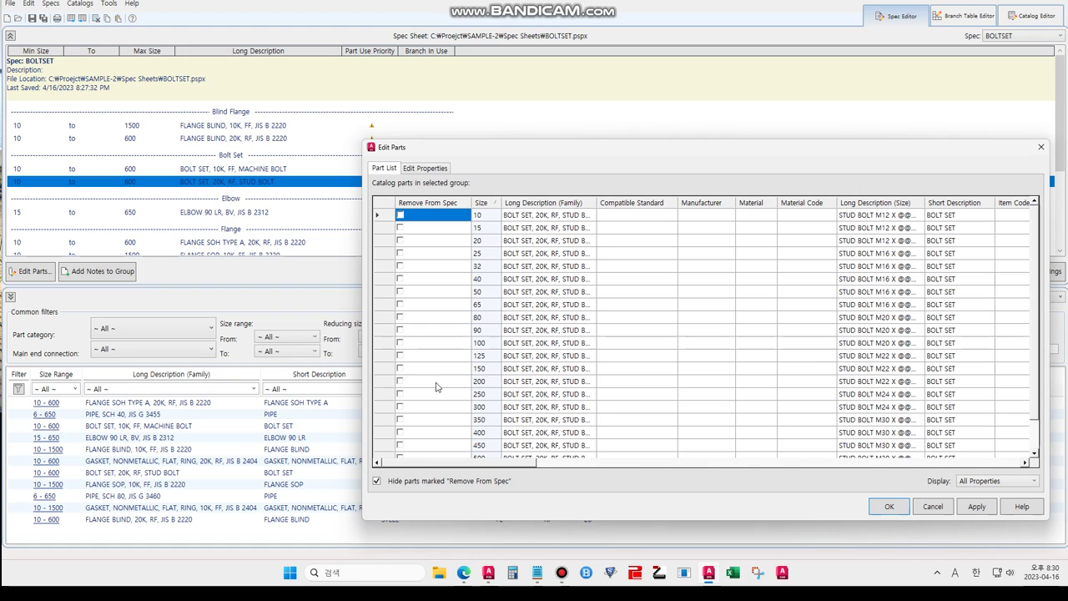
- Confirm the size 150 stud bolts have length 123, then close the parts list
click(430, 357)
click(432, 368)
key(Tab)
key(Tab)
key(Tab)
key(Tab)
key(Tab)
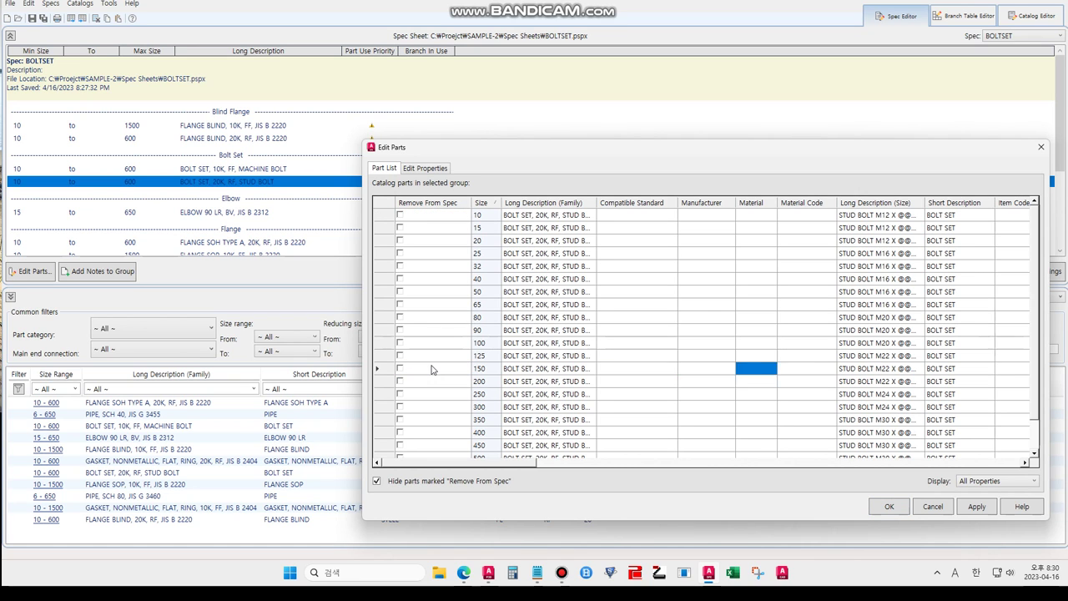
key(Tab)
key(Tab)
key(Tab)
key(Tab)
key(Tab)
key(Tab)
key(Tab)
key(Tab)
key(Tab)
key(Tab)
key(Tab)
key(Tab)
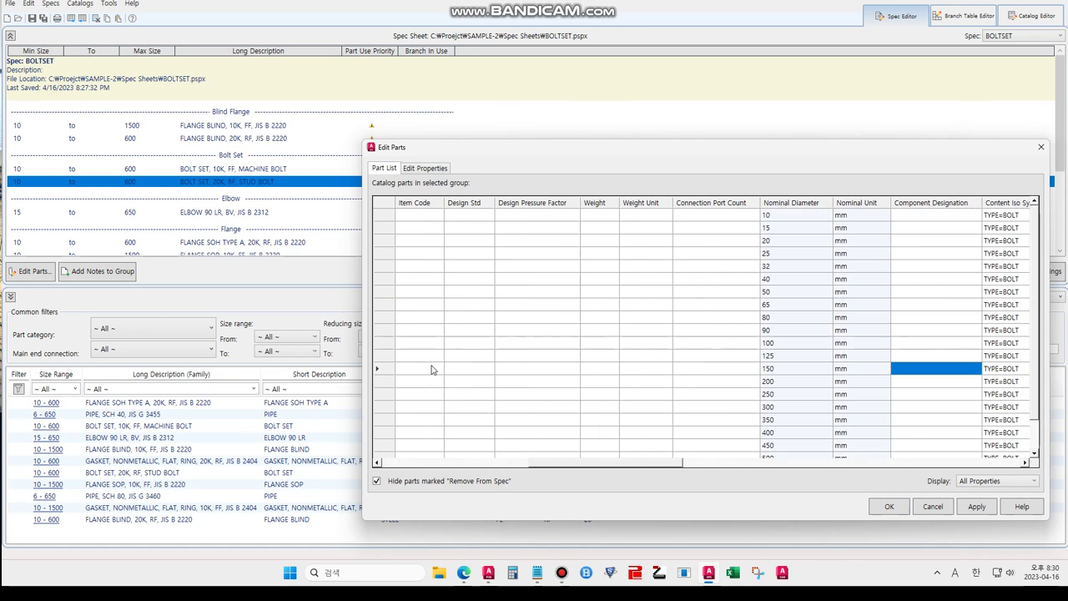
key(Tab)
key(Tab)
key(Tab)
key(Tab)
key(Tab)
key(Tab)
key(Tab)
key(Tab)
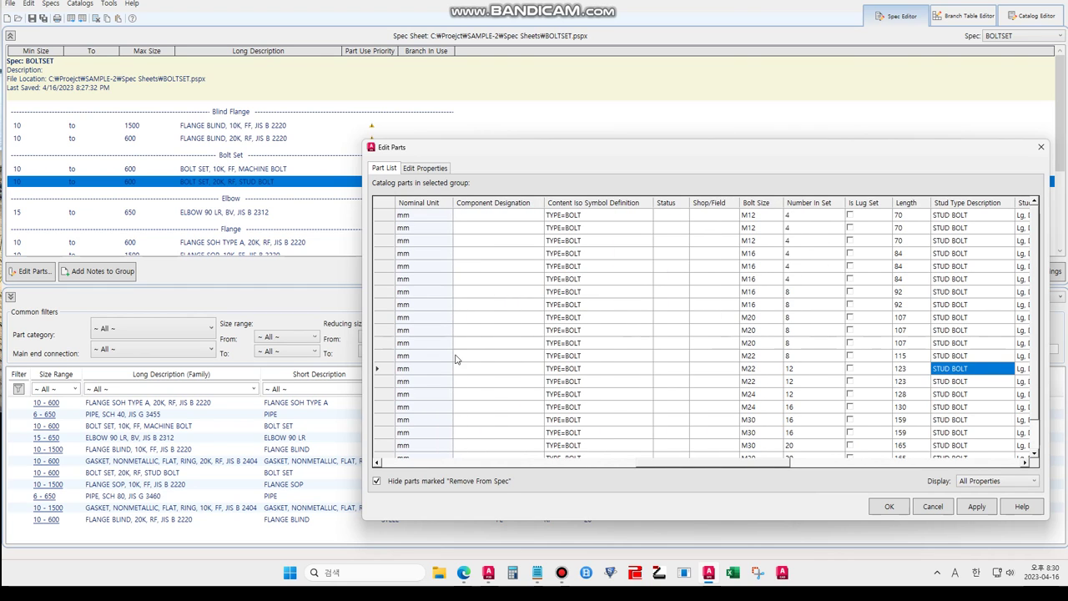
key(shift+Tab)
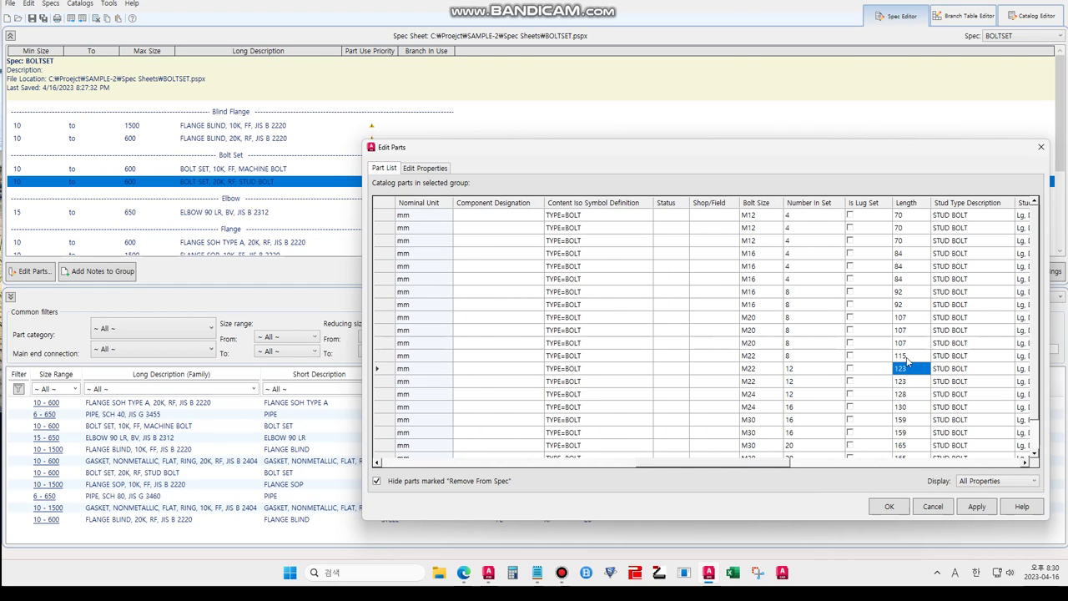
click(1042, 150)
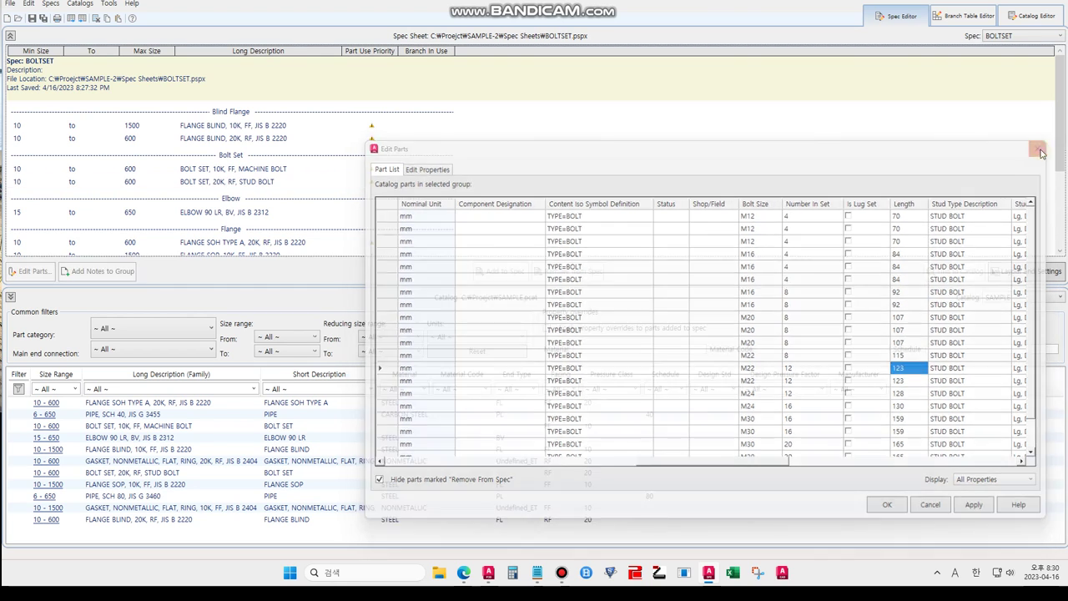
- In the Catalog Editor, sorted by Long Description, view size 150 data for both bolt sets (20K stud: M22, 123)
click(720, 79)
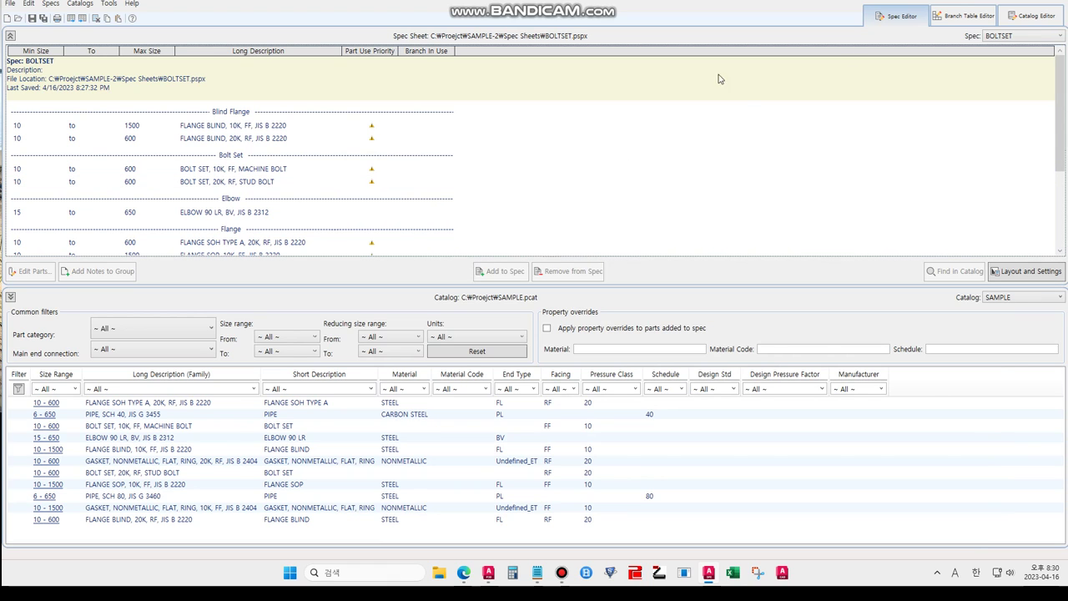
click(1032, 17)
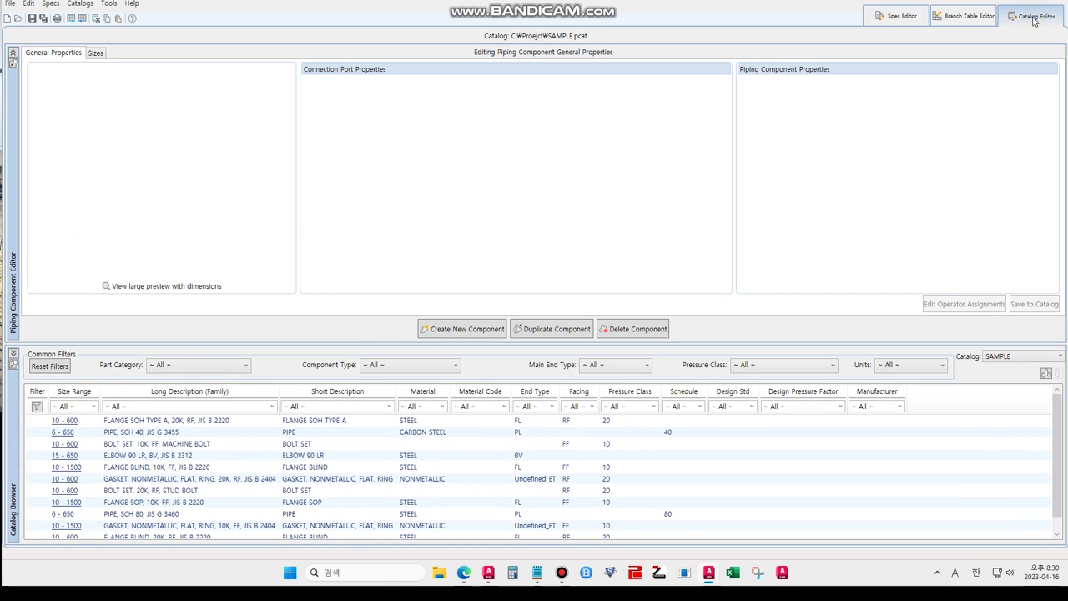
click(195, 391)
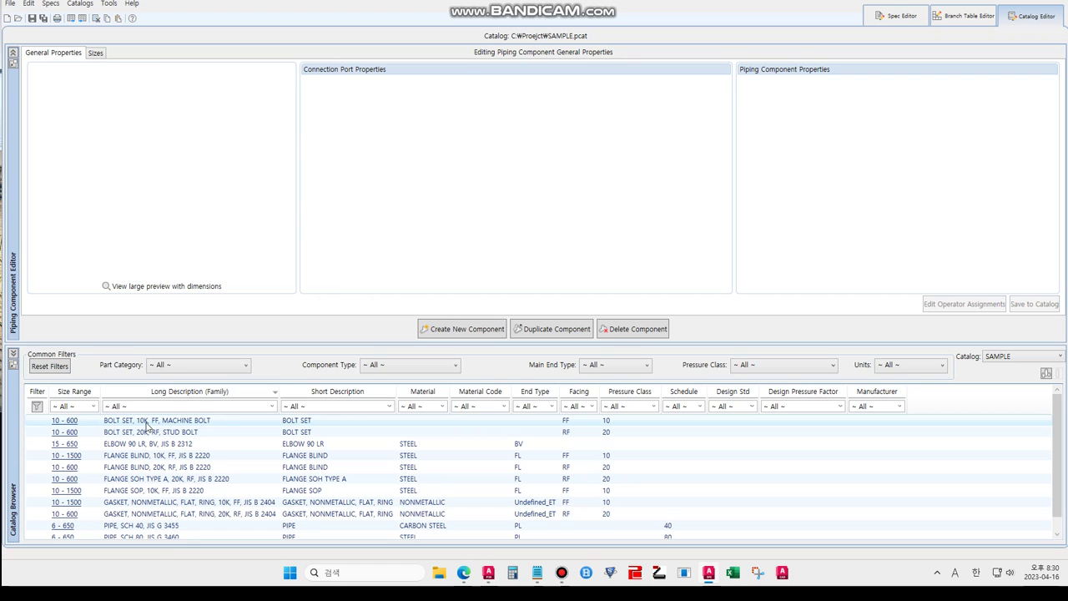
click(146, 422)
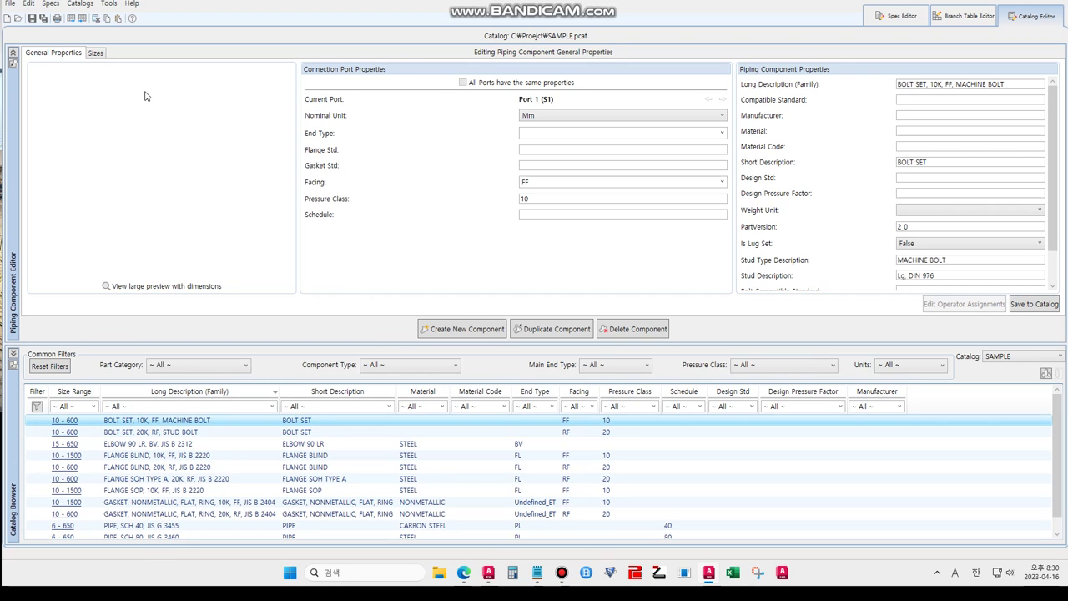
click(96, 54)
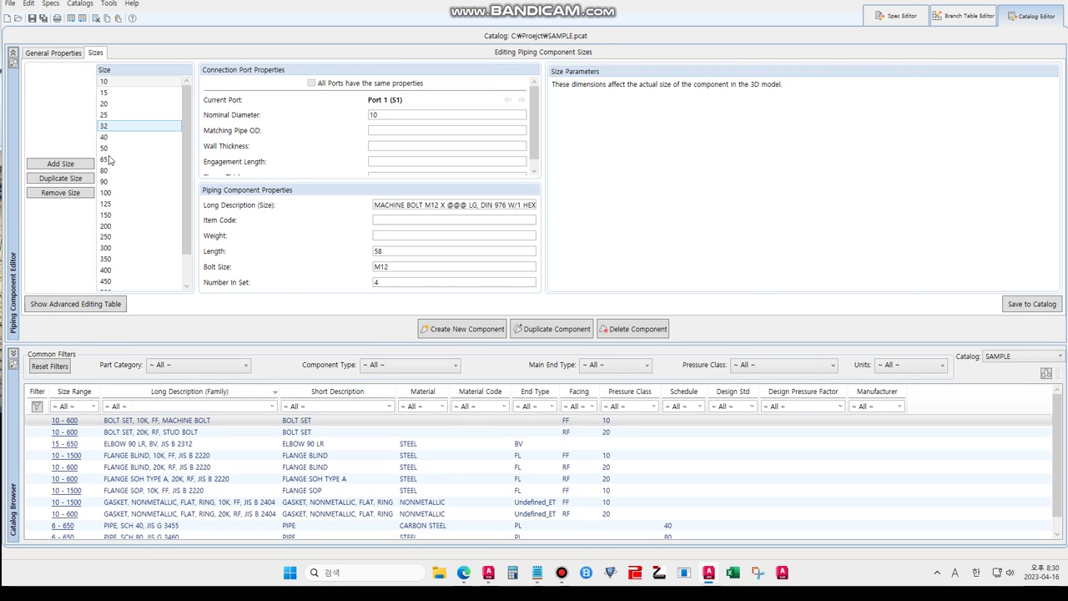
click(105, 215)
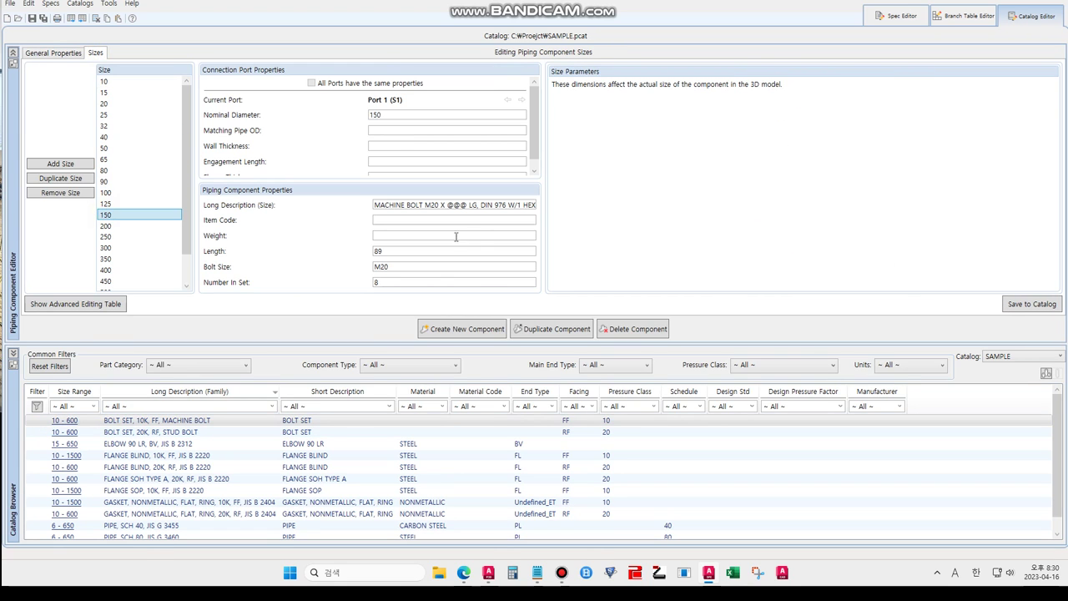
click(140, 432)
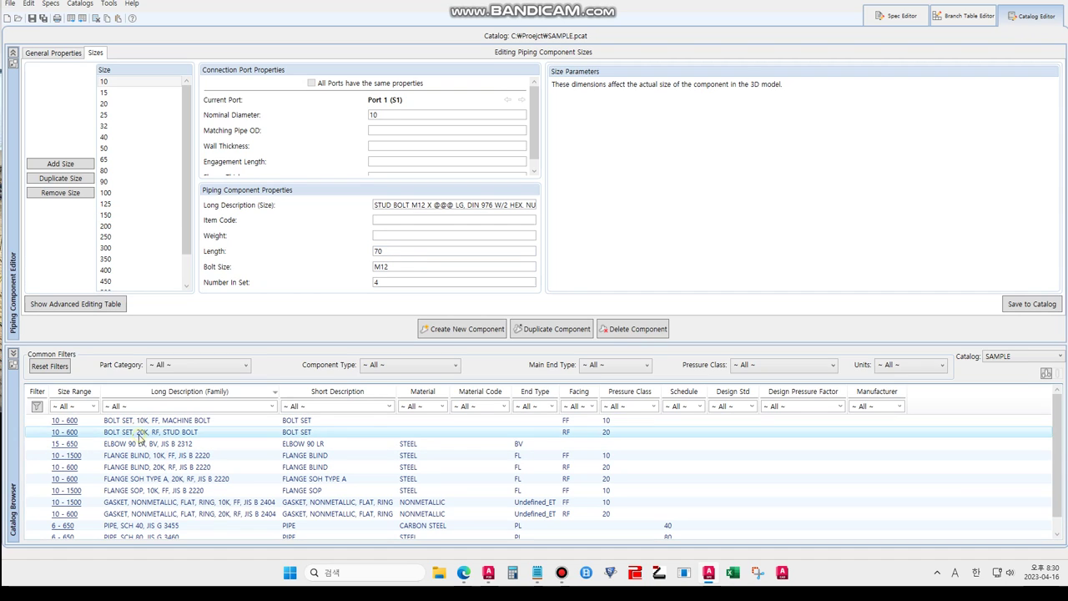
click(105, 215)
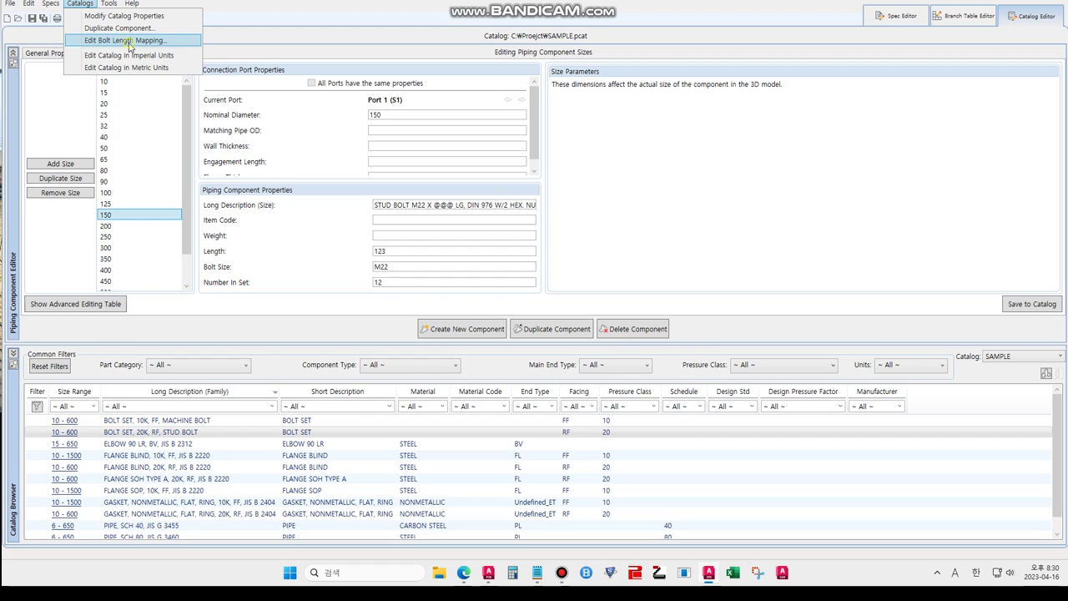
- In Bolt Length Mapping for Default (Metric), add standard lengths 85 through 90
click(129, 42)
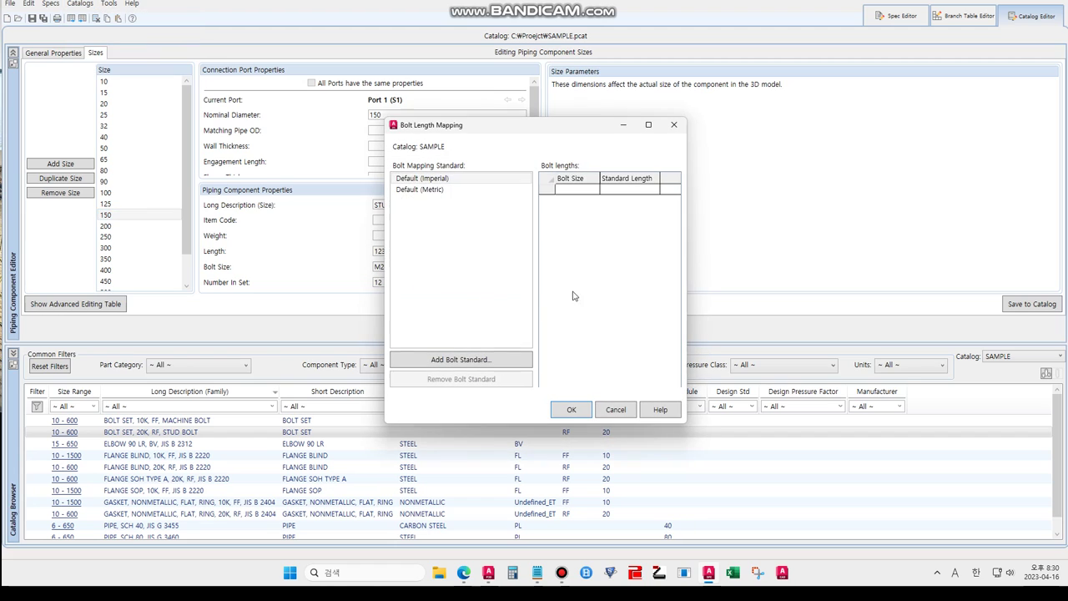
click(426, 198)
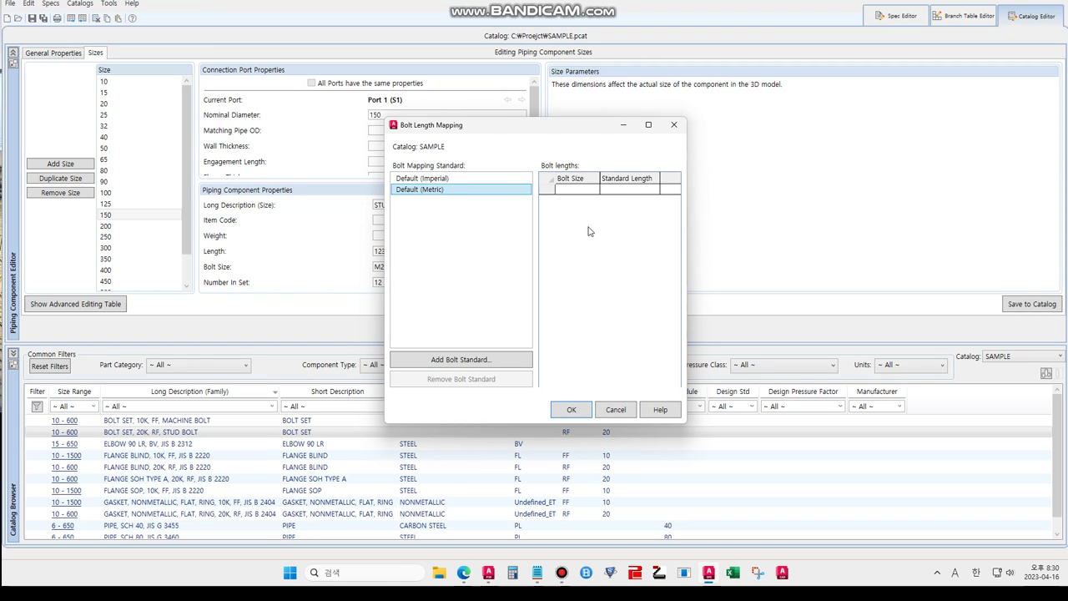
click(622, 190)
click(621, 191)
text(85)
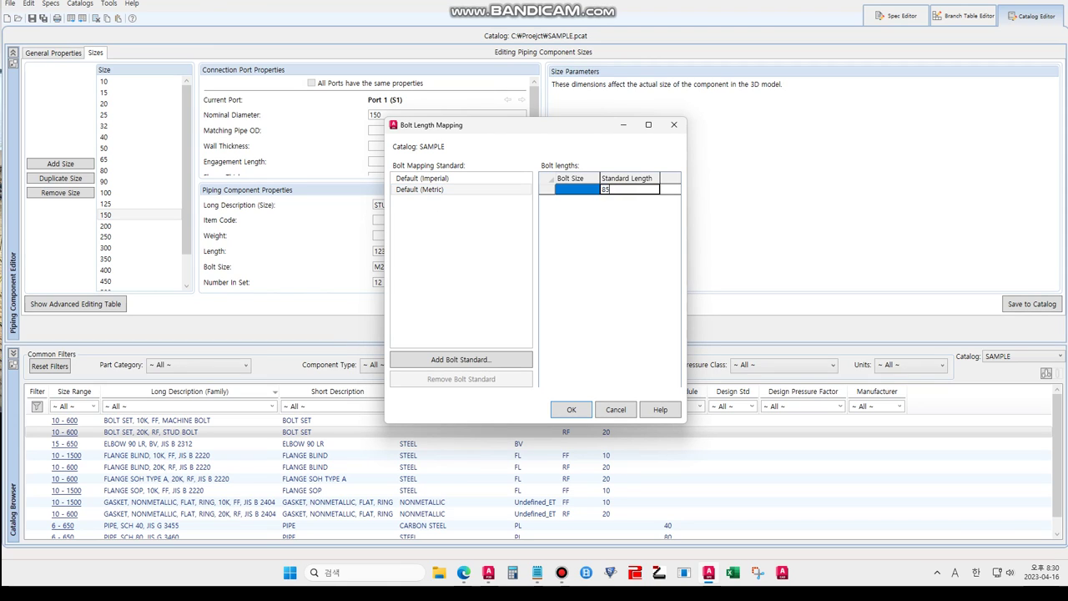
key(Return)
text(86)
key(Return)
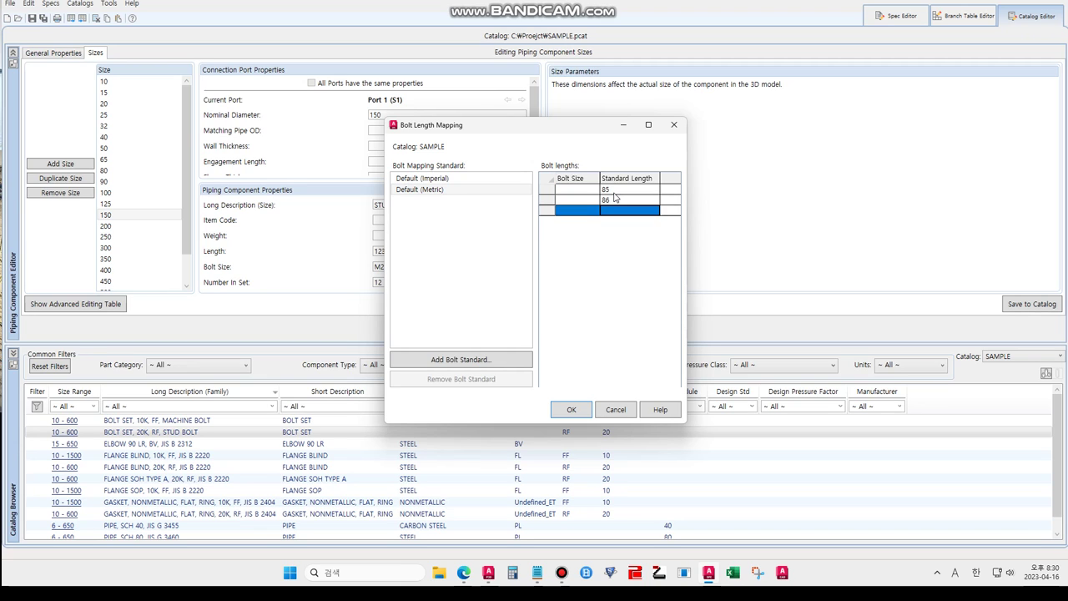
text(87)
key(Return)
text(88)
key(Return)
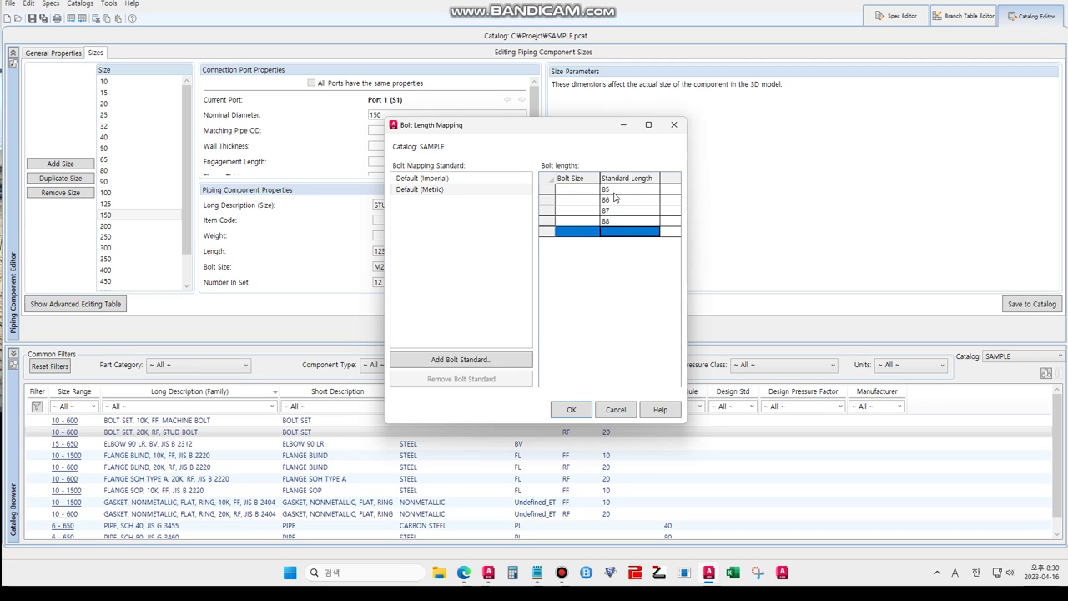
text(89)
key(Return)
text(90)
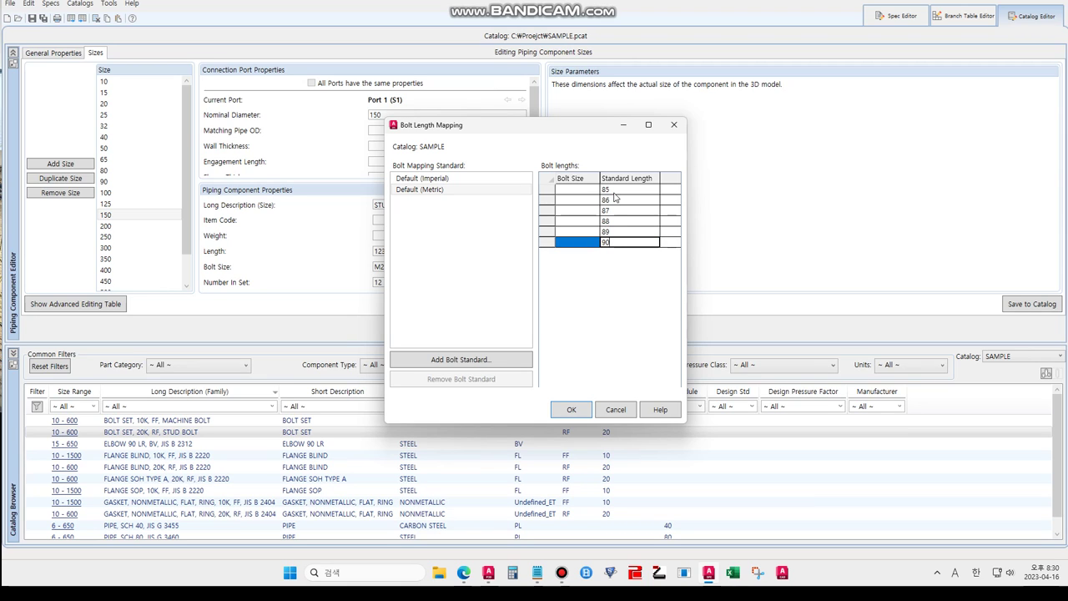
key(Return)
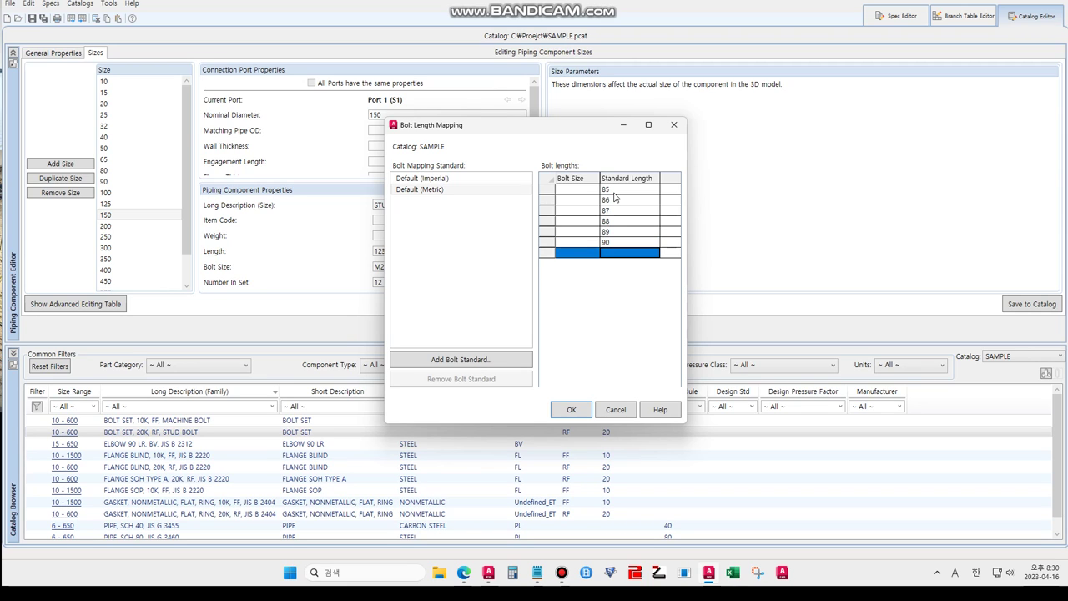
- Add standard lengths 120 through 130 and confirm the mapping with OK
text(120)
key(Return)
text(121)
key(Return)
text(122)
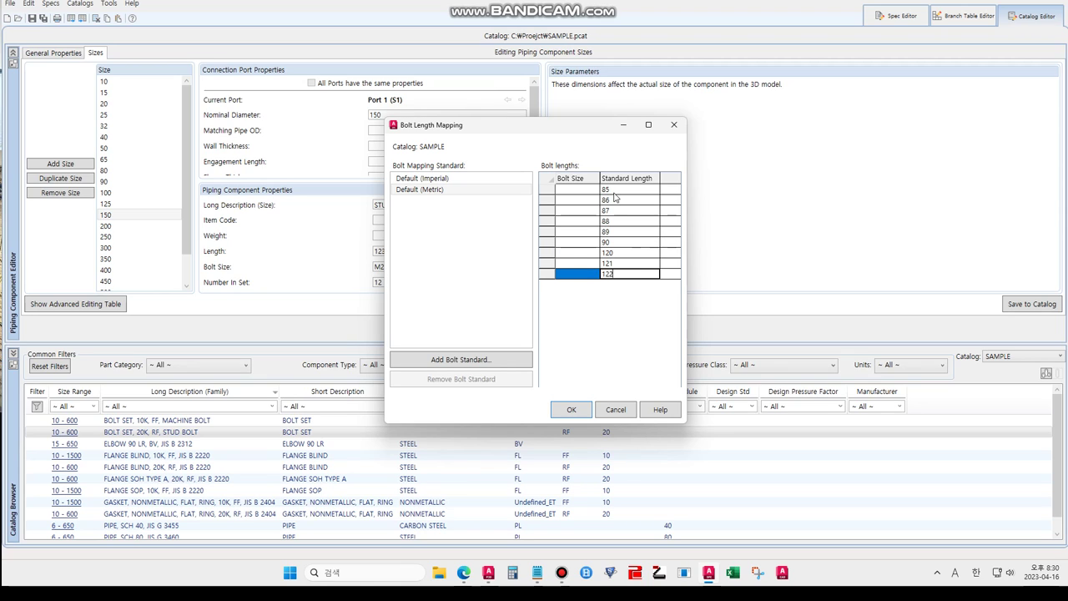
key(Return)
text(123)
key(Return)
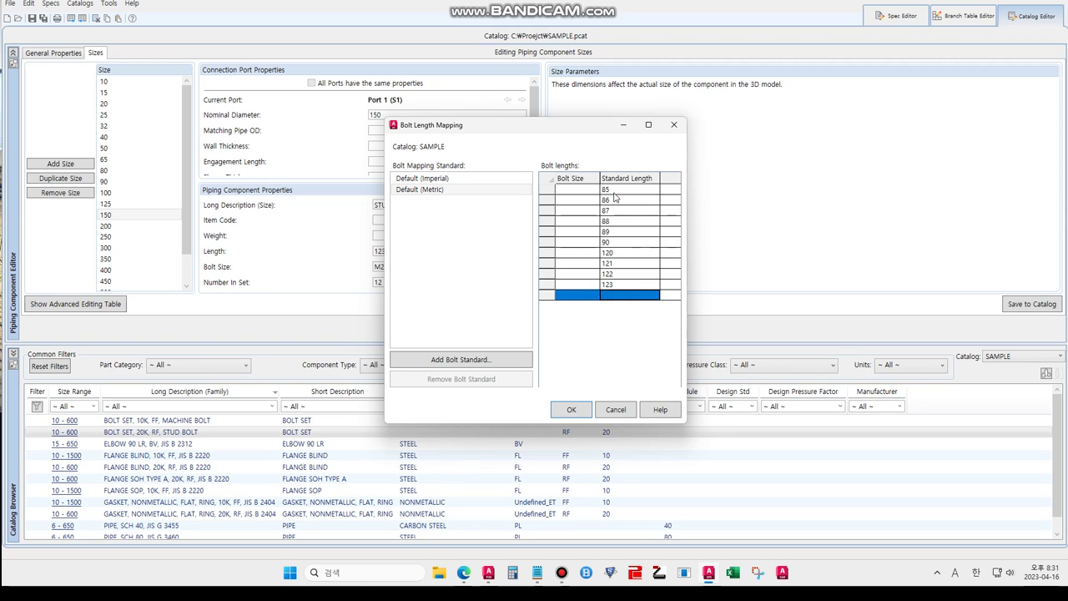
text(12)
key(Return)
text(1)
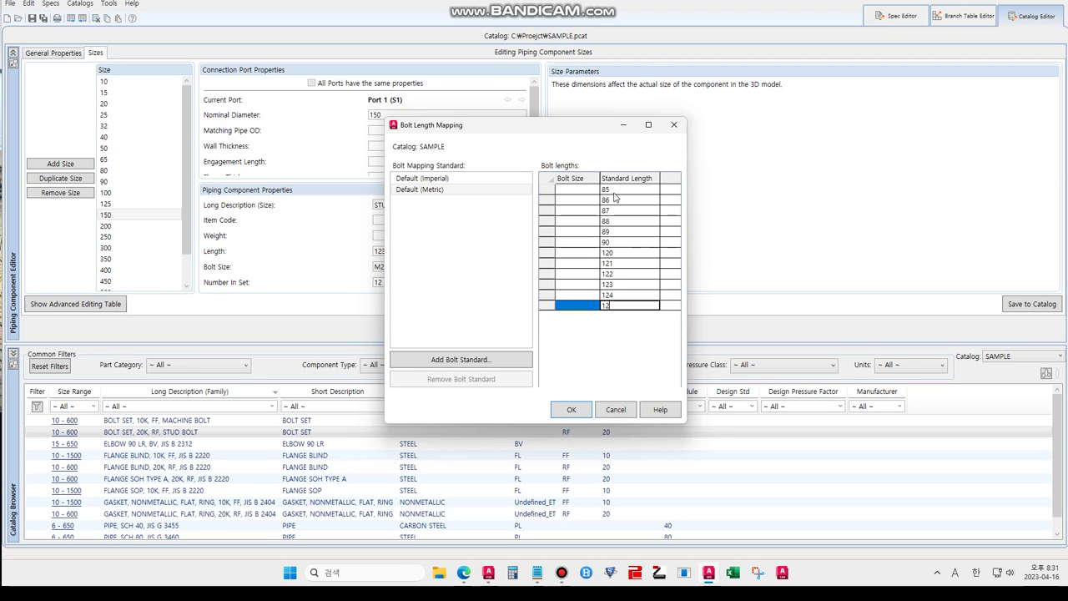
text(5)
key(Return)
text(12)
key(Return)
text(12)
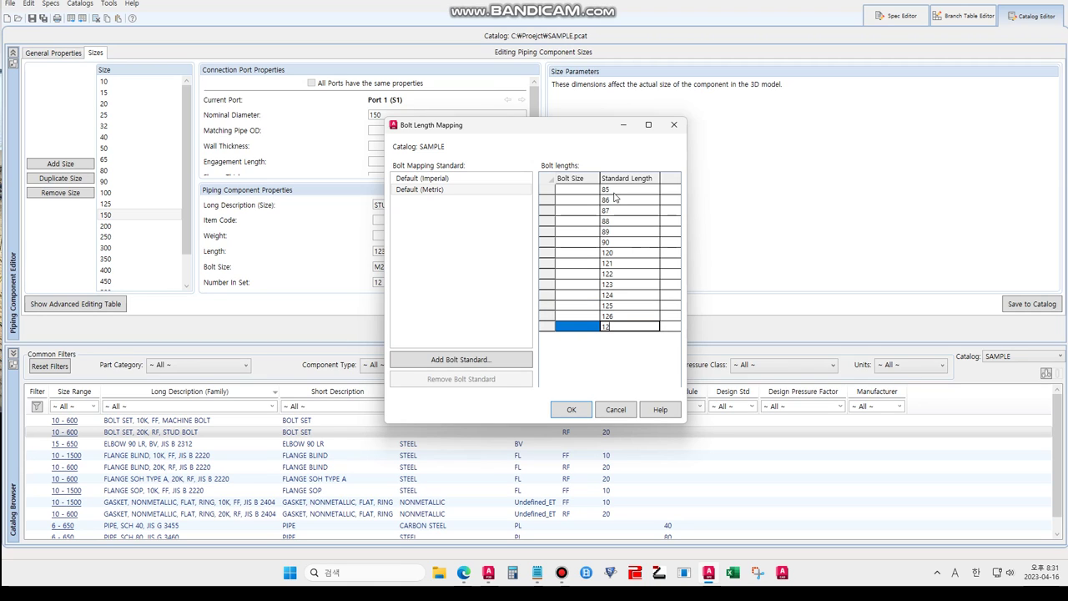
text(7)
key(Return)
text(128)
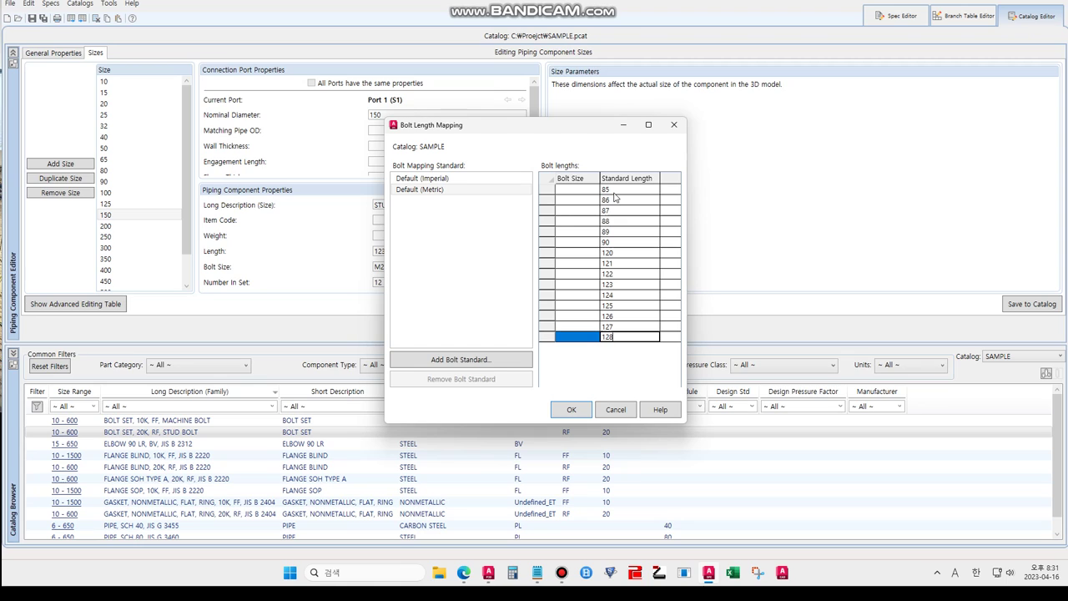
key(Return)
text(129)
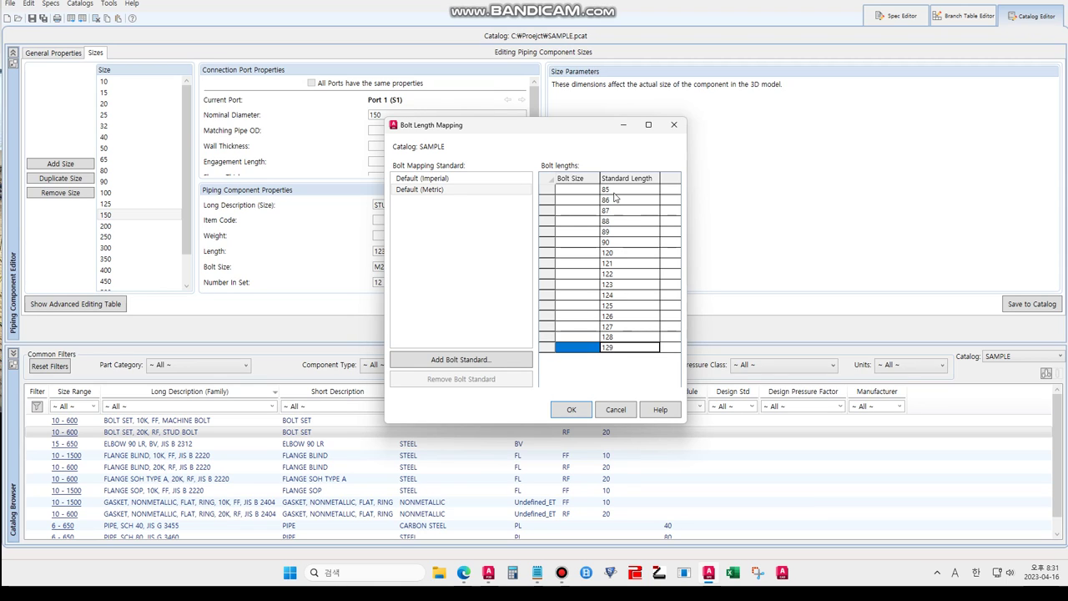
key(Return)
text(130)
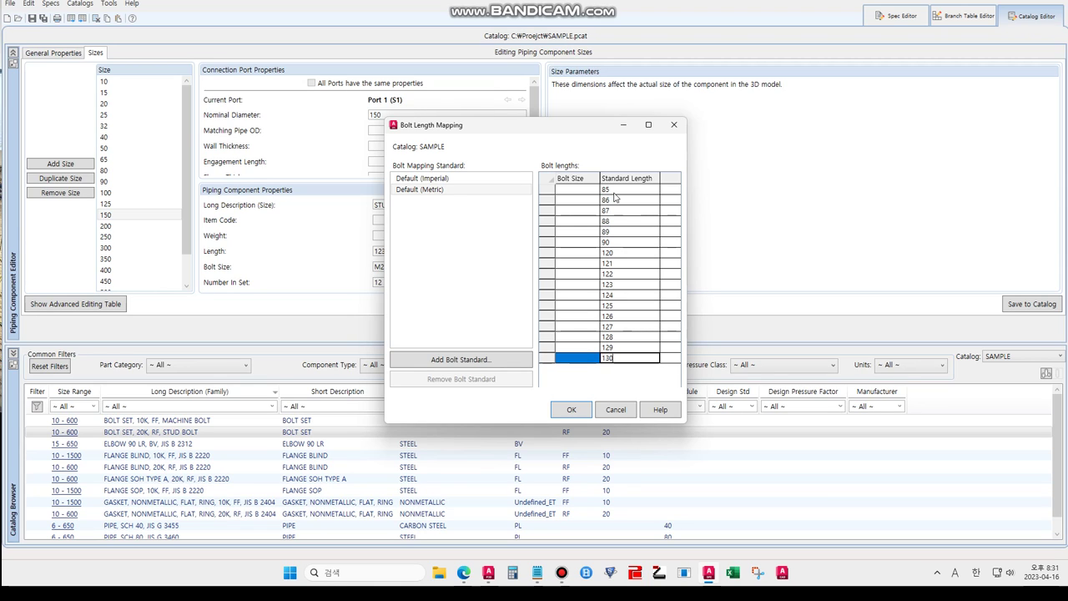
key(Return)
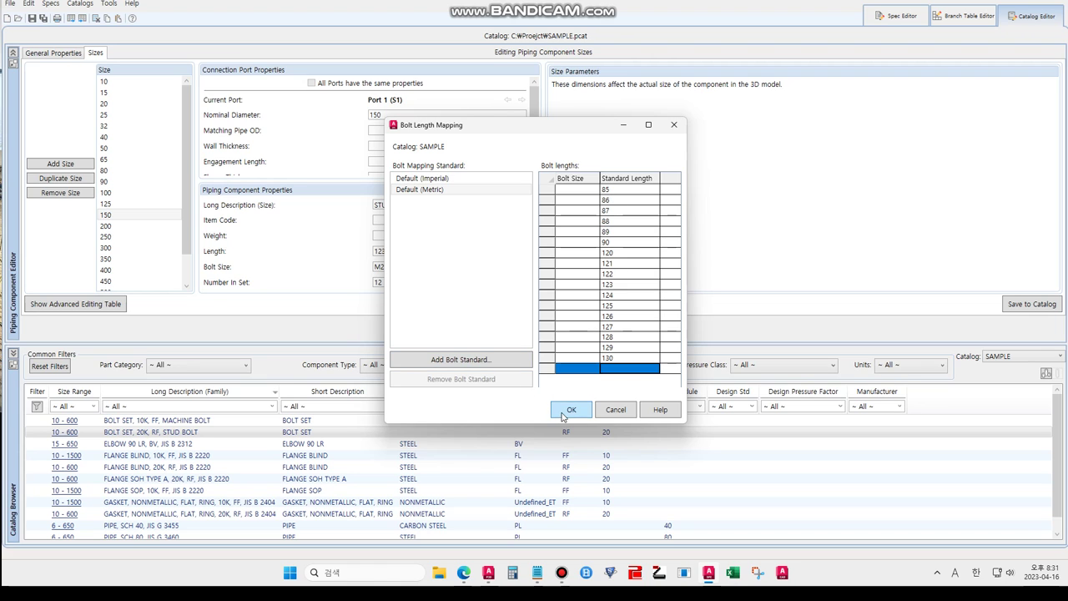
click(569, 409)
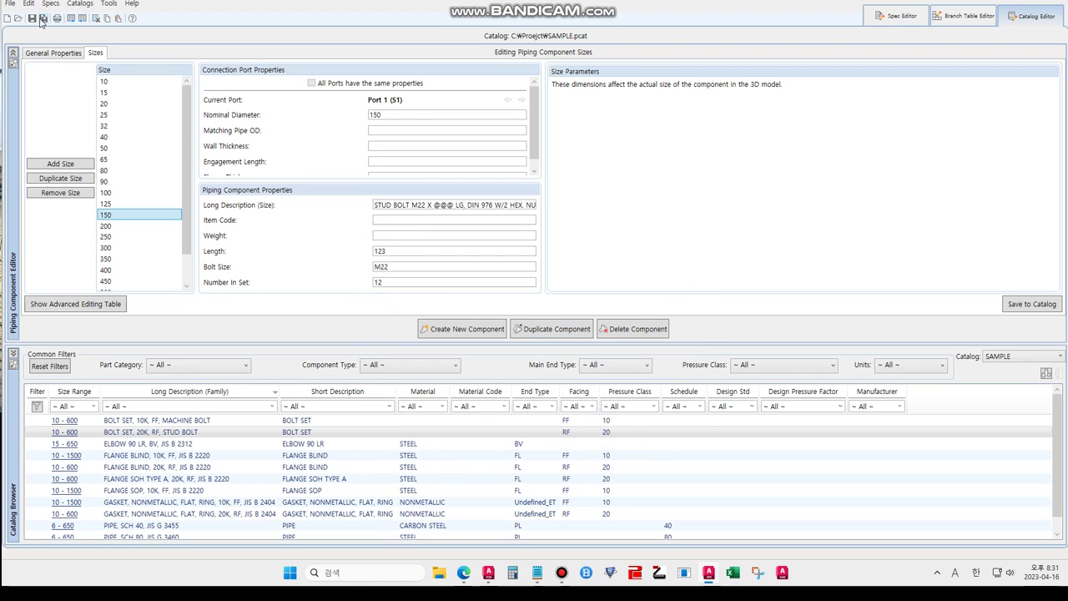
- Save the catalog and remove both Bolt Set rows from the BOLTSET spec
click(42, 18)
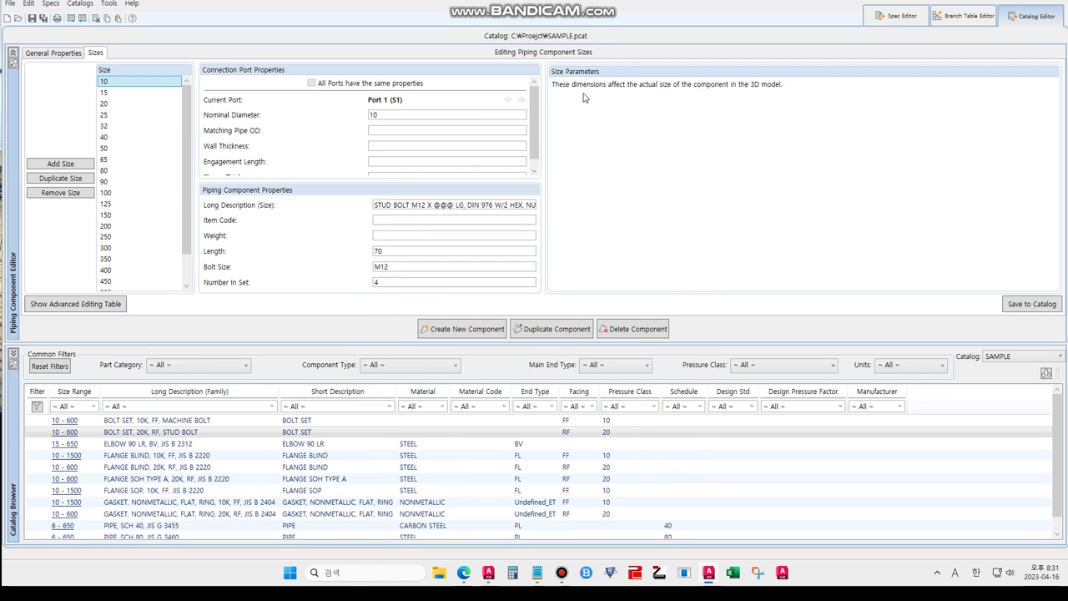
click(898, 17)
click(250, 138)
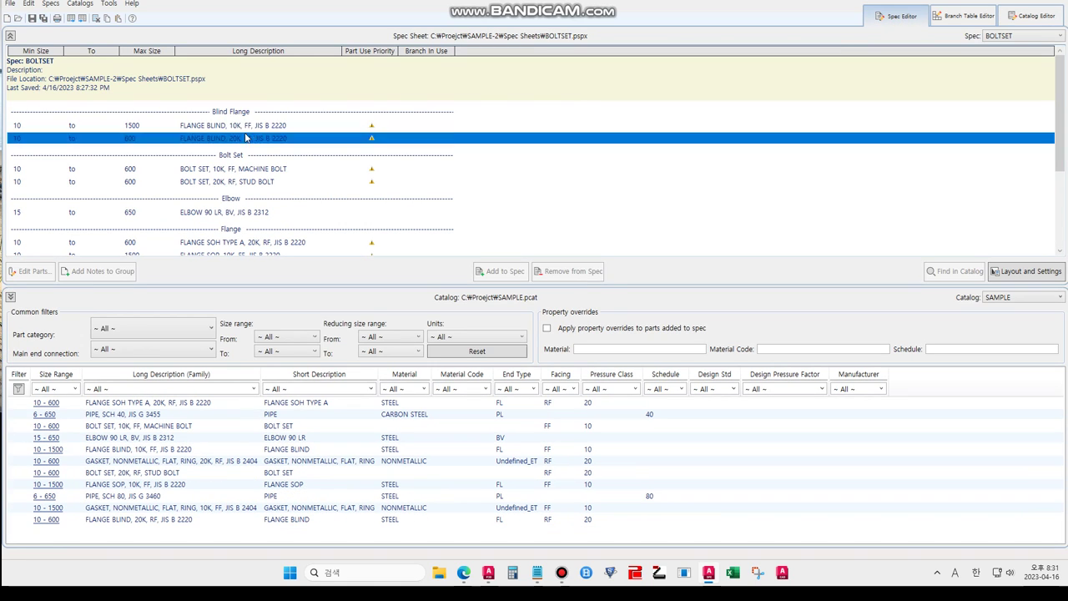
click(250, 125)
shift+click(250, 139)
click(249, 169)
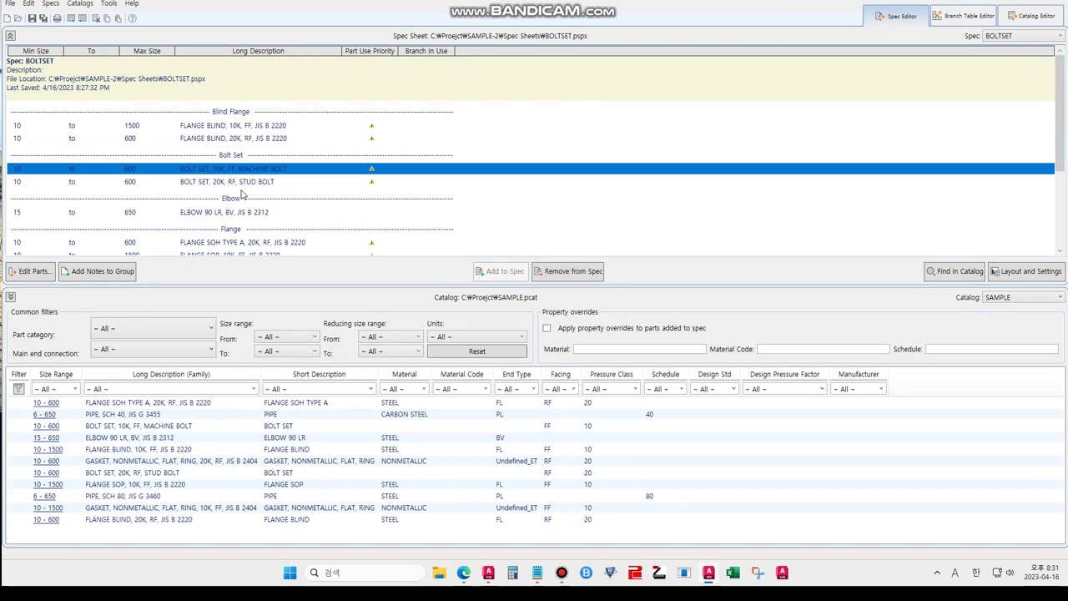
shift+click(244, 182)
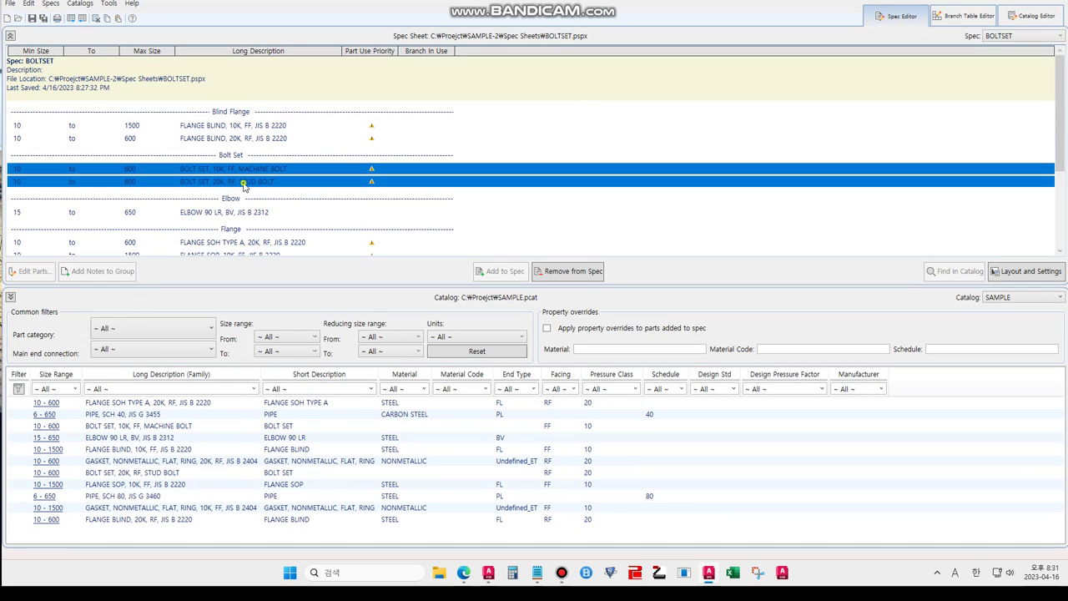
click(580, 272)
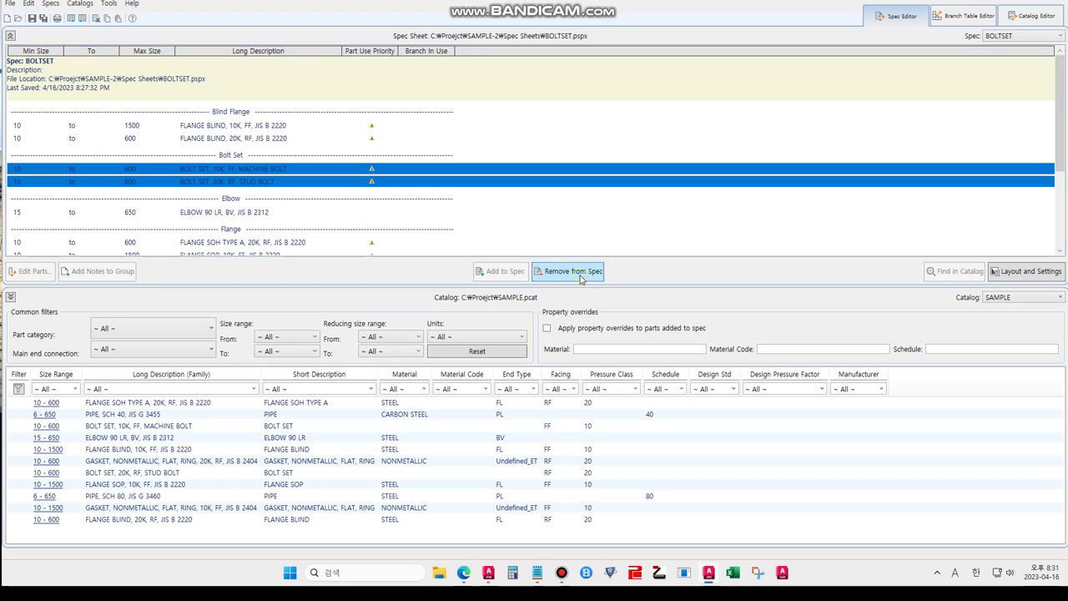
- Add the updated MACHINE BOLT and STUD BOLT catalog sets to the spec, save it, and return to the drawing
click(154, 375)
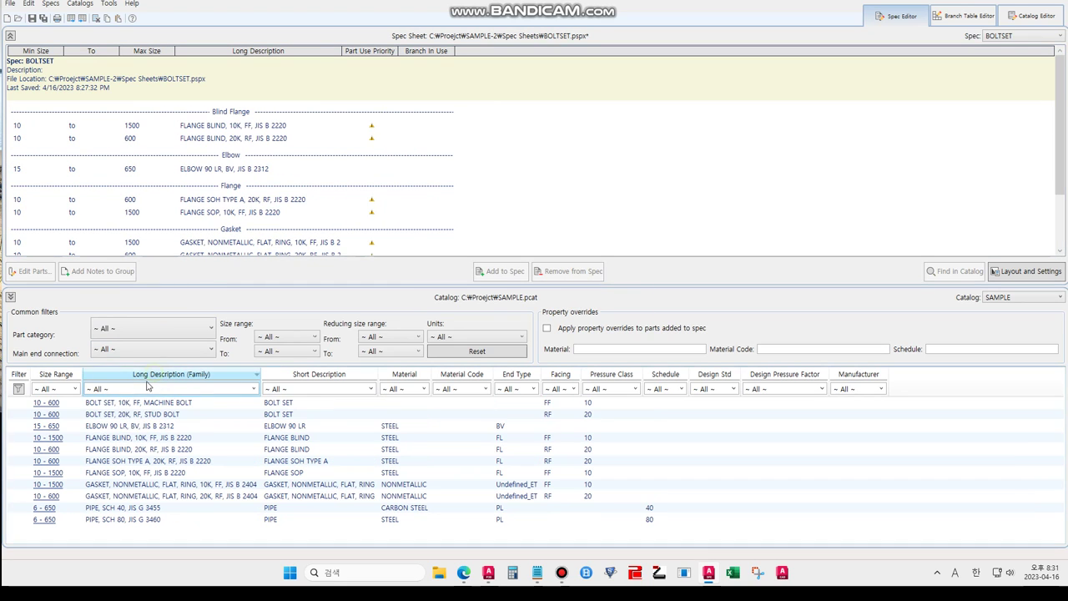
click(36, 20)
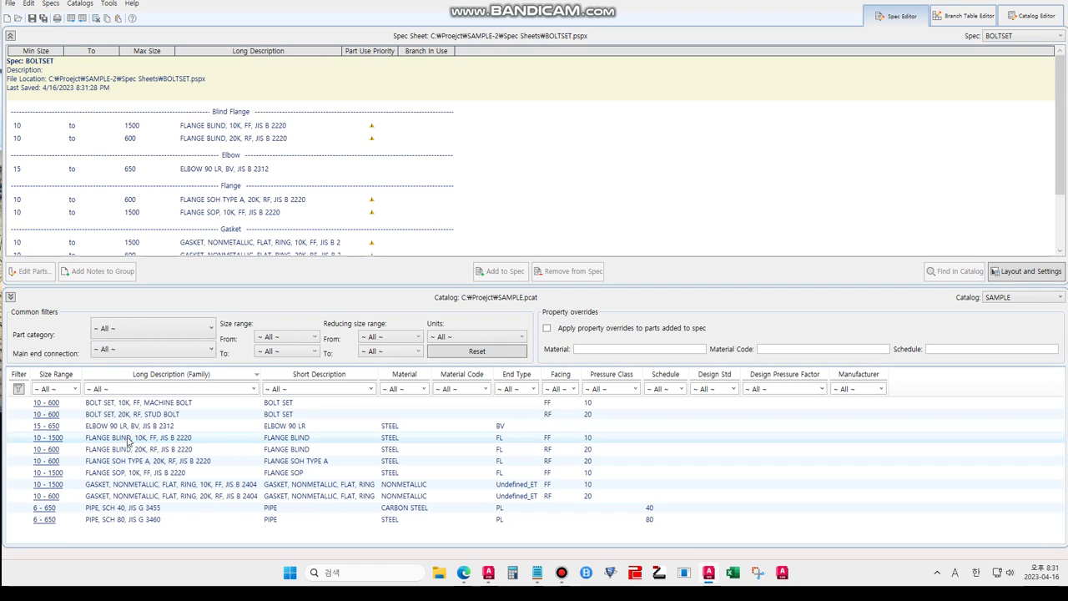
click(129, 403)
shift+click(131, 415)
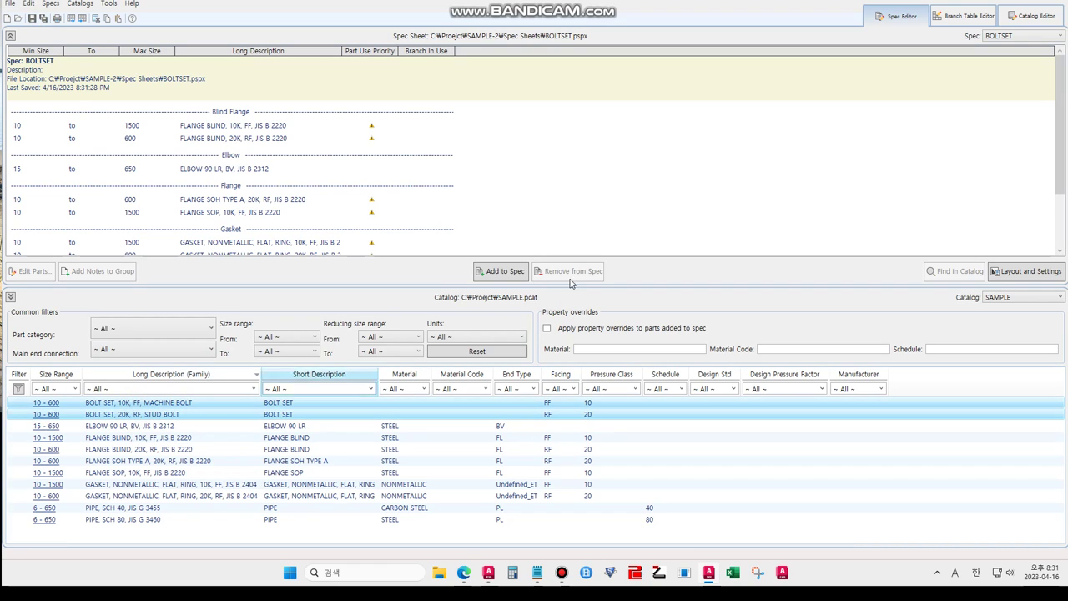
click(499, 271)
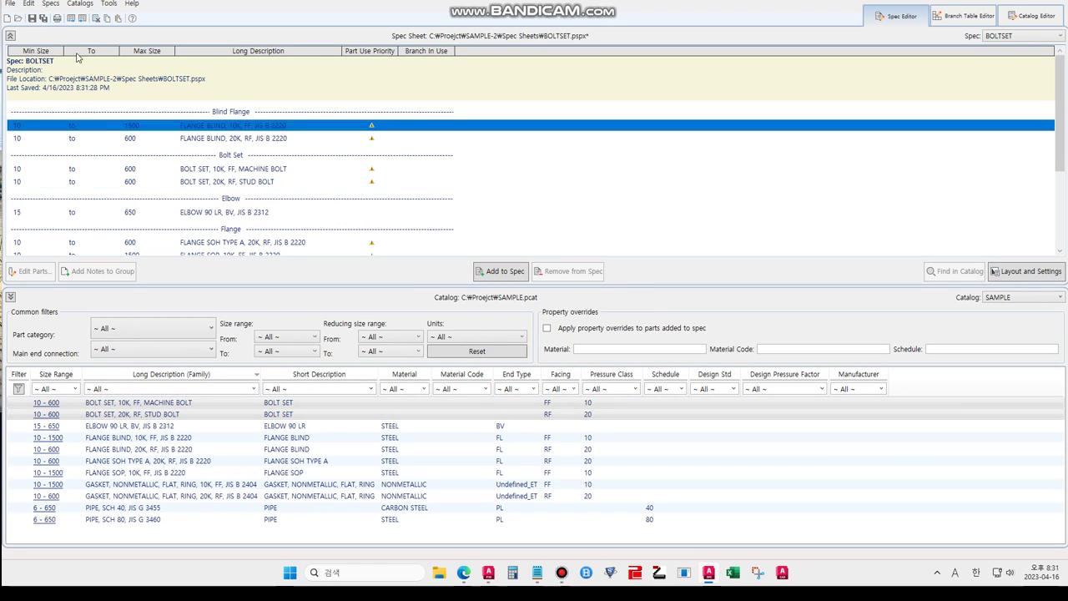
click(43, 19)
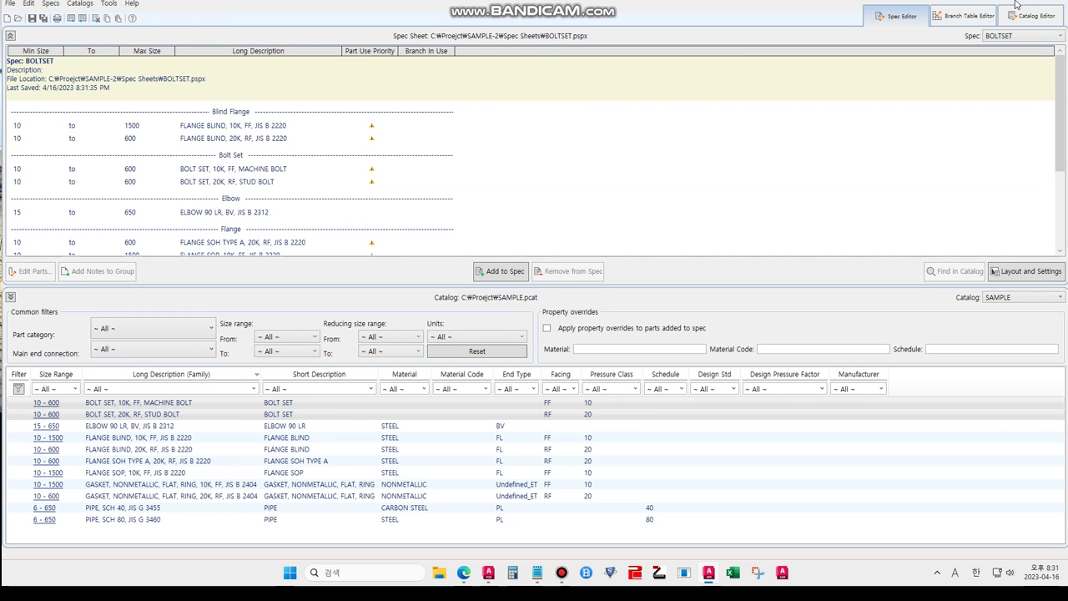
click(1053, 3)
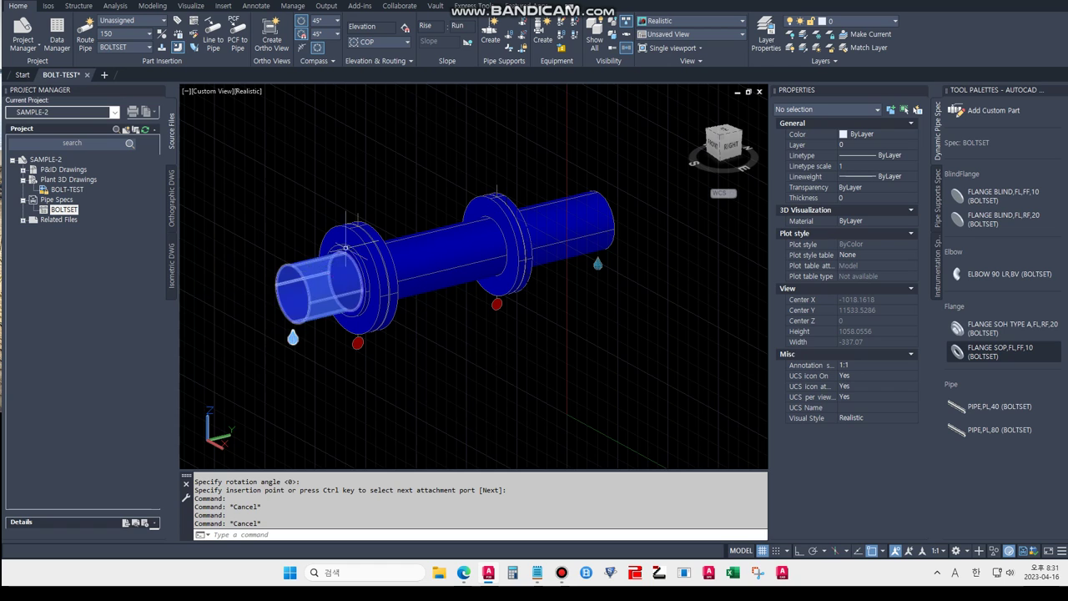
- Save the BOLT-TEST drawing with QSAVE and close it
click(399, 178)
click(389, 184)
text(qsave)
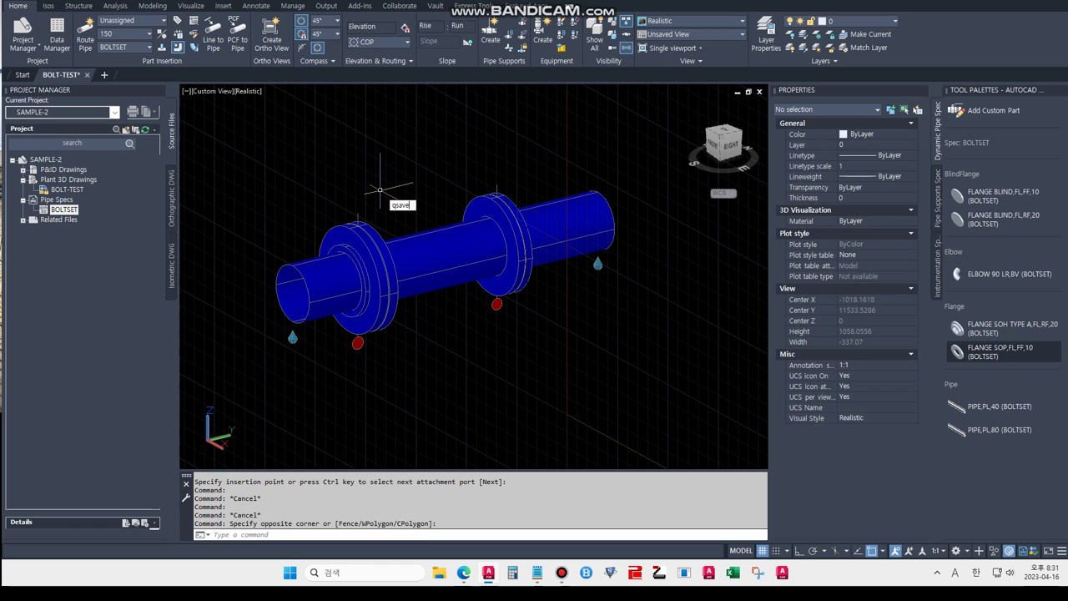
key(Return)
text(close)
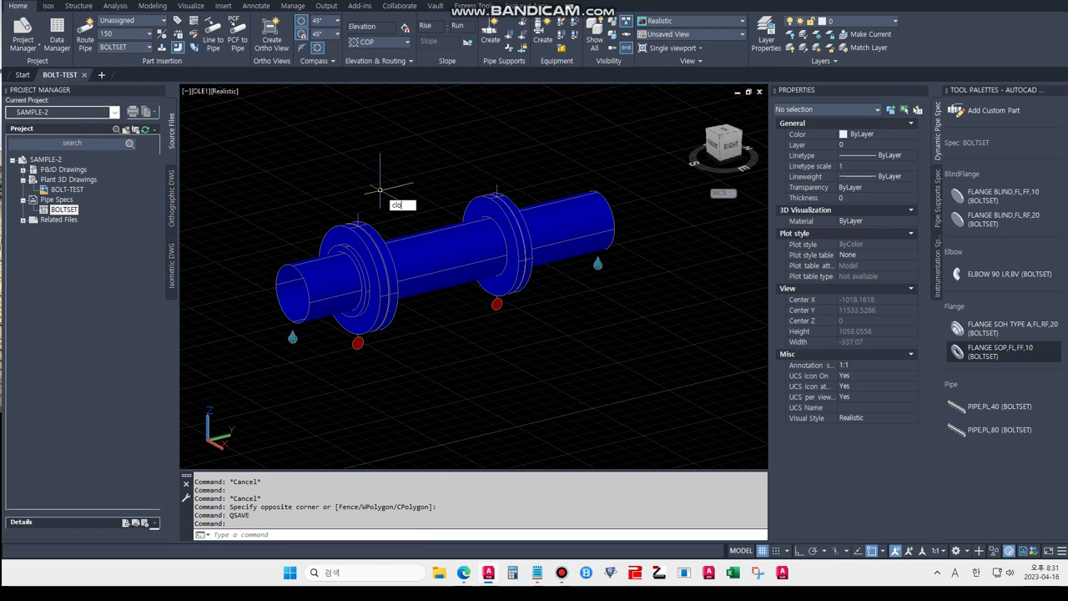
key(Return)
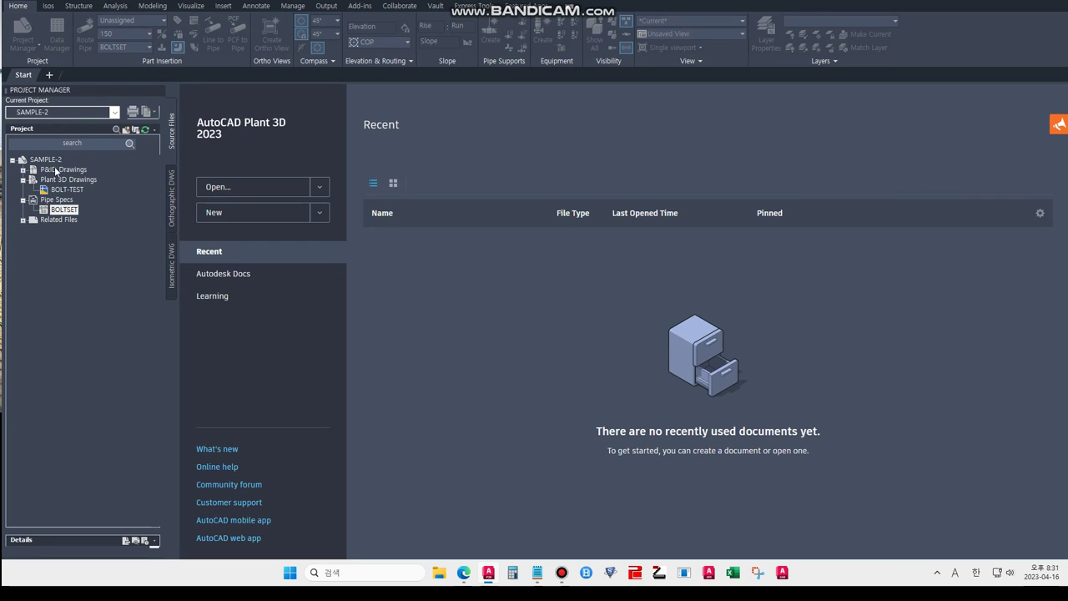
- Close and reopen the SAMPLE-2 project, then open BOLT-TEST from Plant 3D Drawings
right_click(45, 158)
click(74, 164)
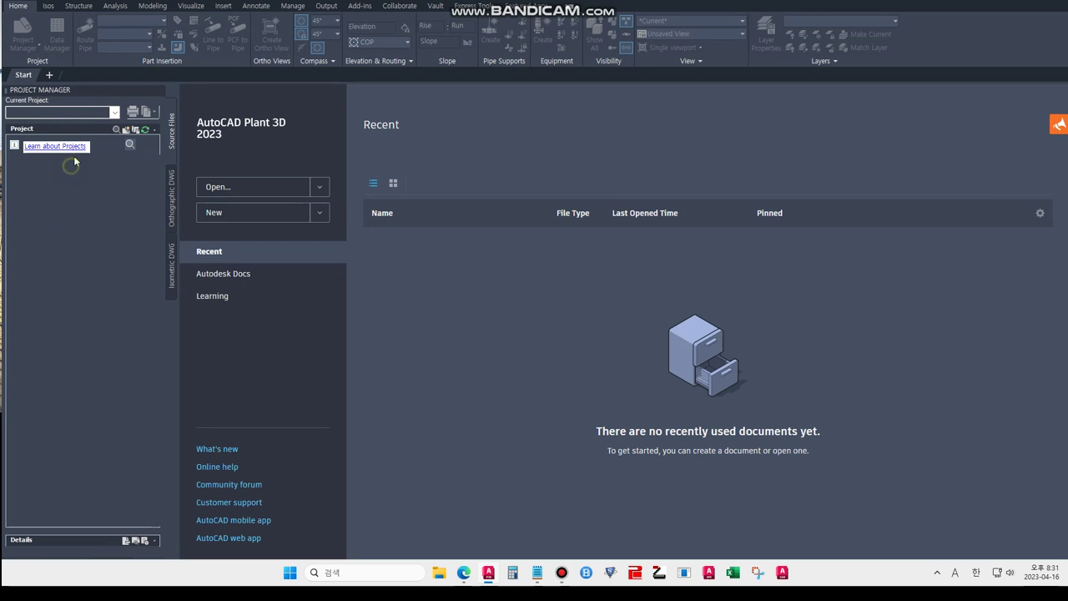
click(71, 112)
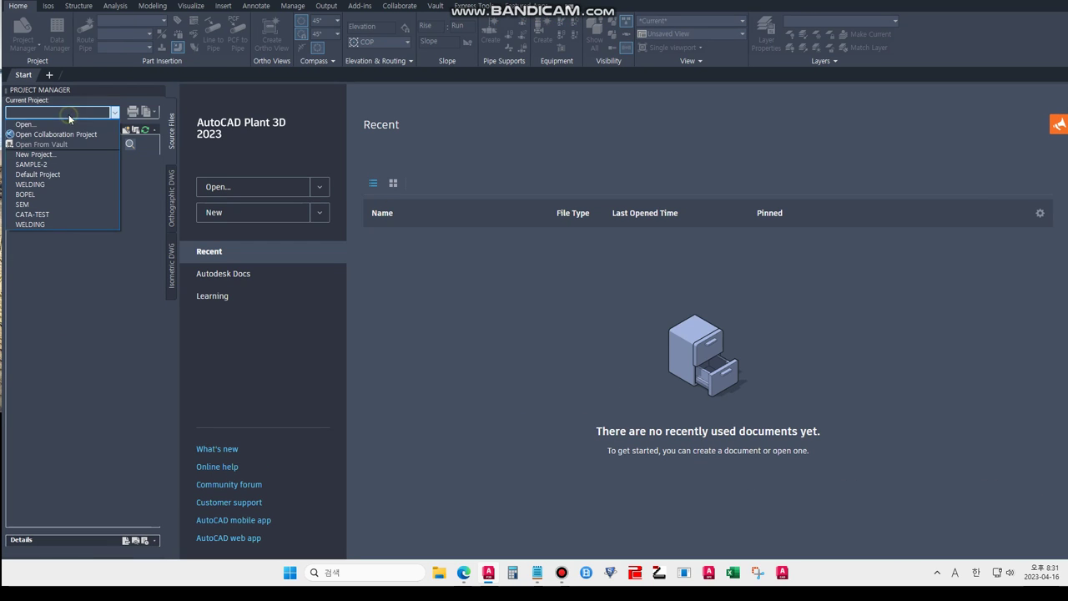
click(45, 167)
double_click(51, 179)
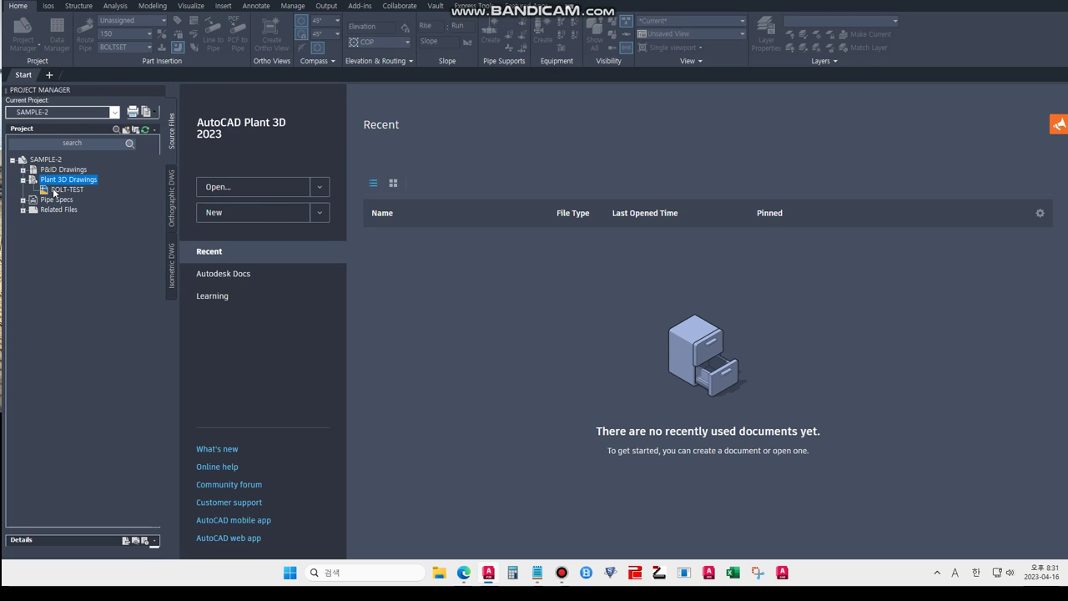
double_click(55, 190)
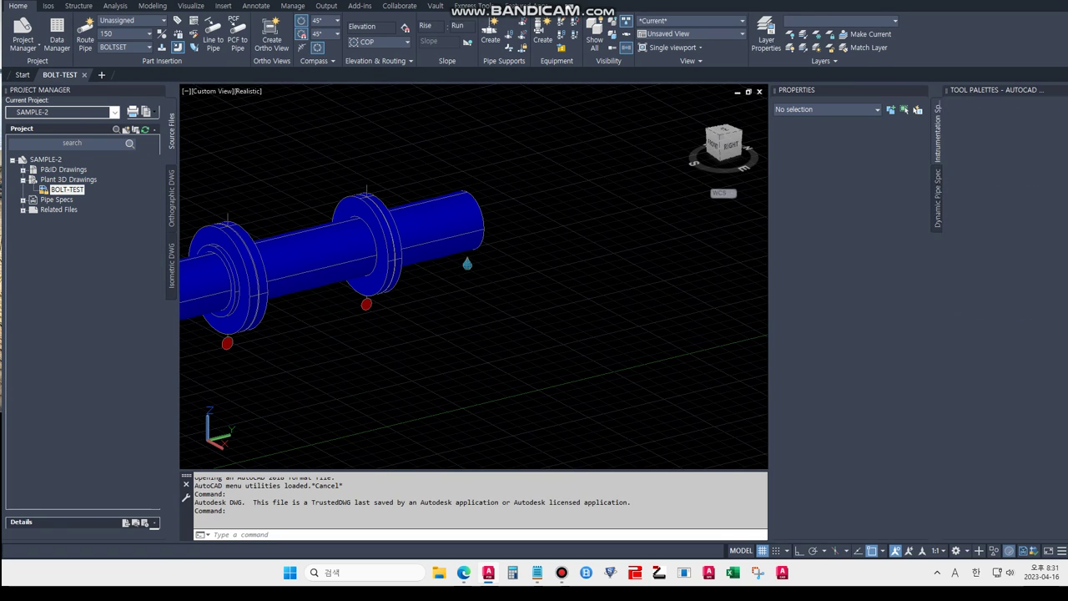
- Erase the joint connectors of both the left and right flanges
middle_drag(381, 358, 469, 332)
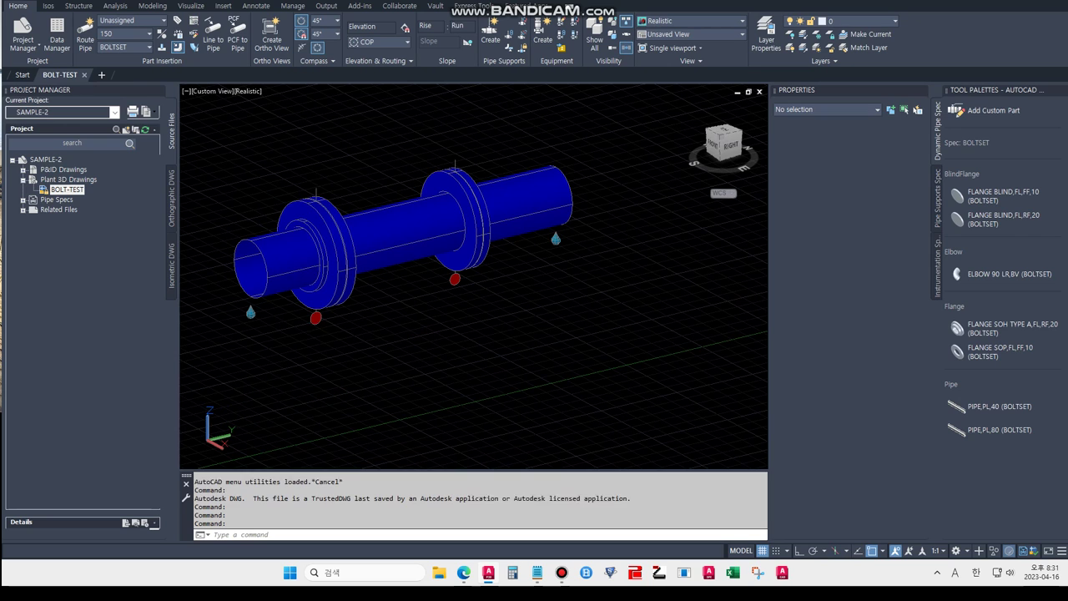
click(316, 318)
key(Delete)
click(455, 280)
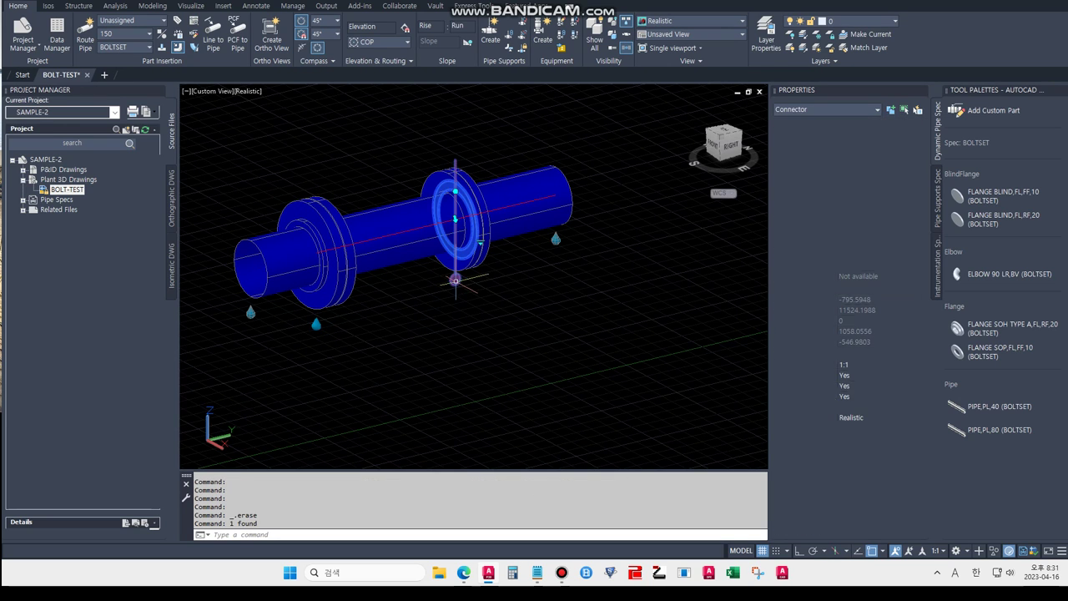
key(Delete)
- Reconnect each flange to its adjacent component with Connect Component to Adjacent
click(325, 309)
right_click(325, 309)
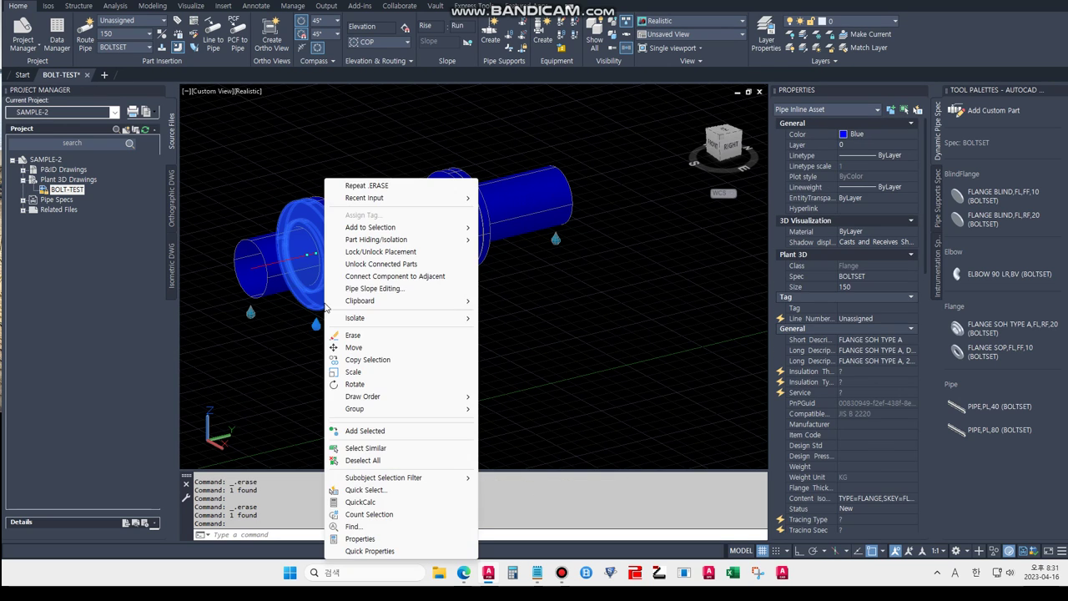
click(380, 276)
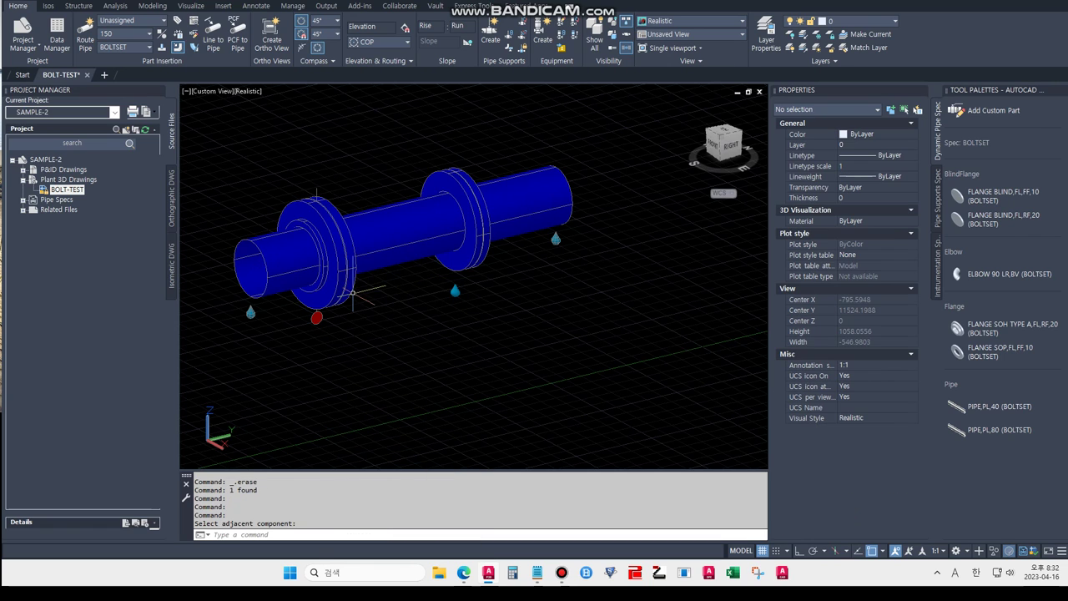
click(455, 221)
right_click(458, 180)
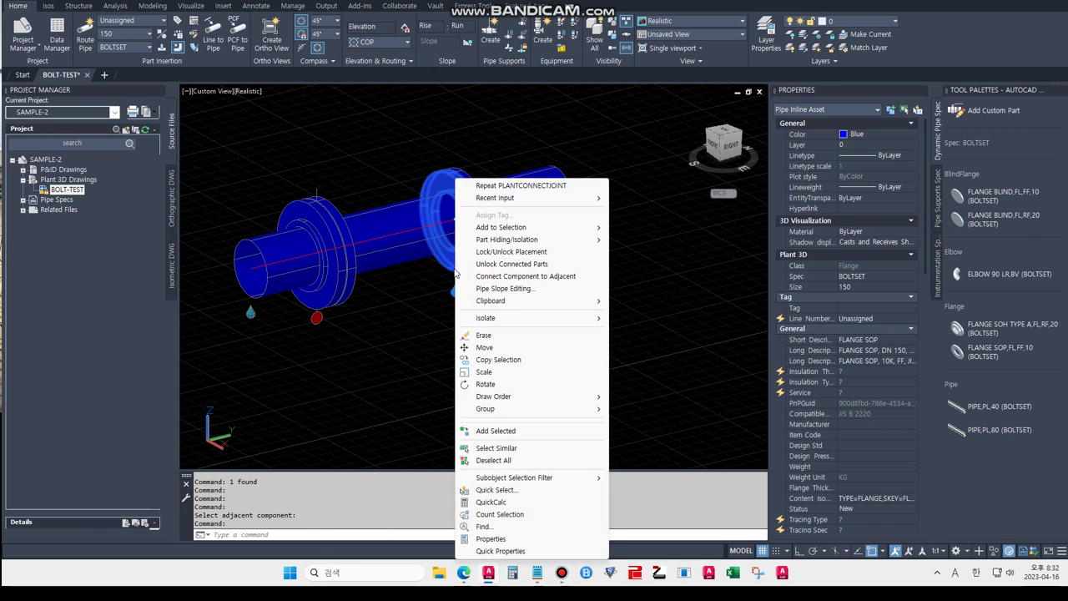
click(497, 276)
click(481, 254)
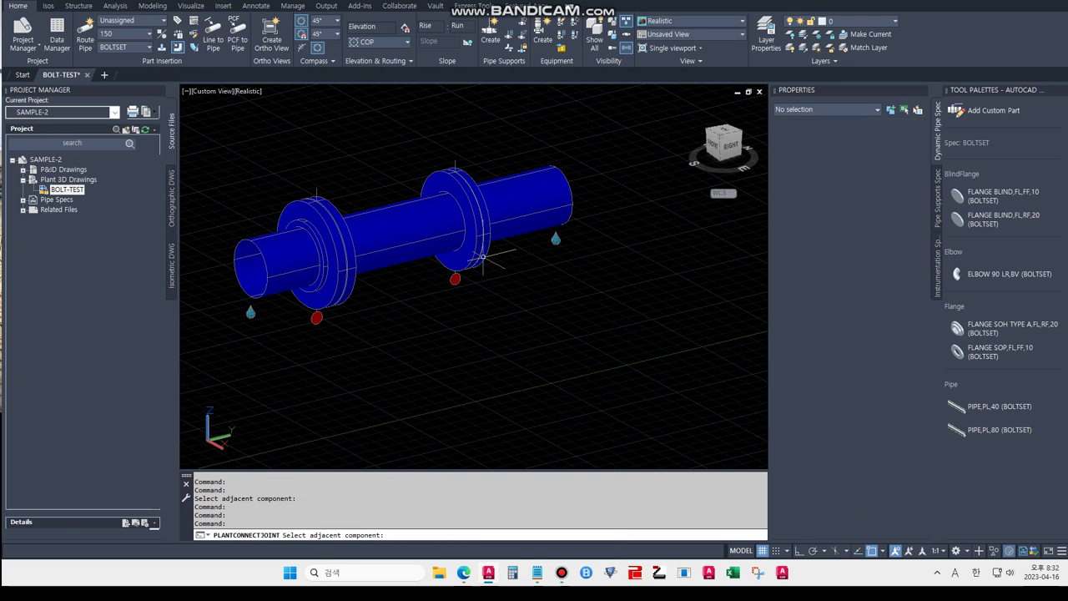
key(Escape)
key(Escape)
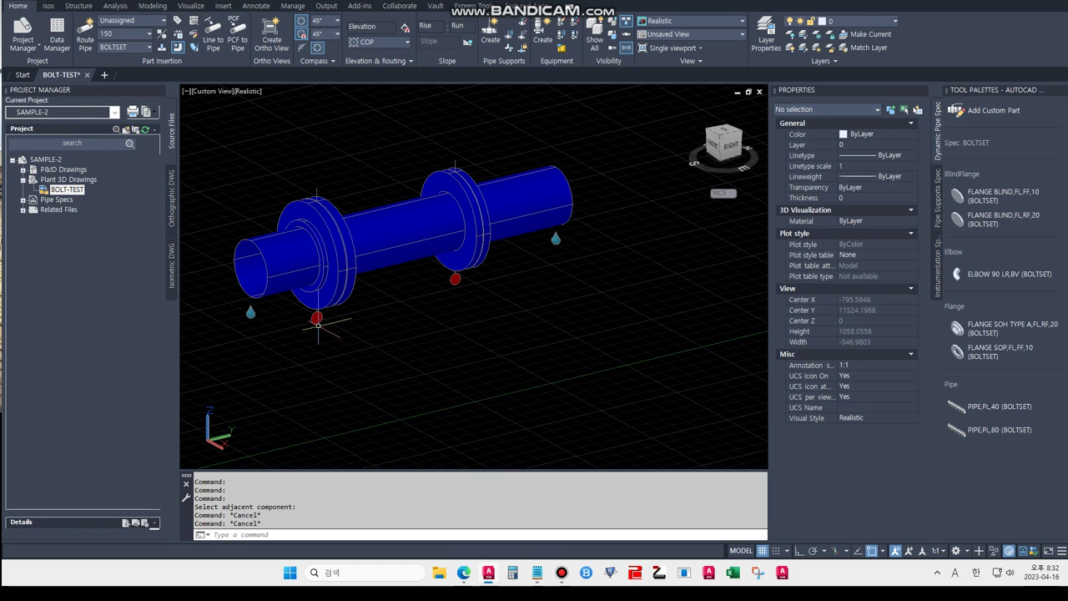
click(316, 318)
- Check the regenerated bolt set lengths in Properties: 123 (M22×12) and 89 (M20×8)
scroll(846, 334, down, 5)
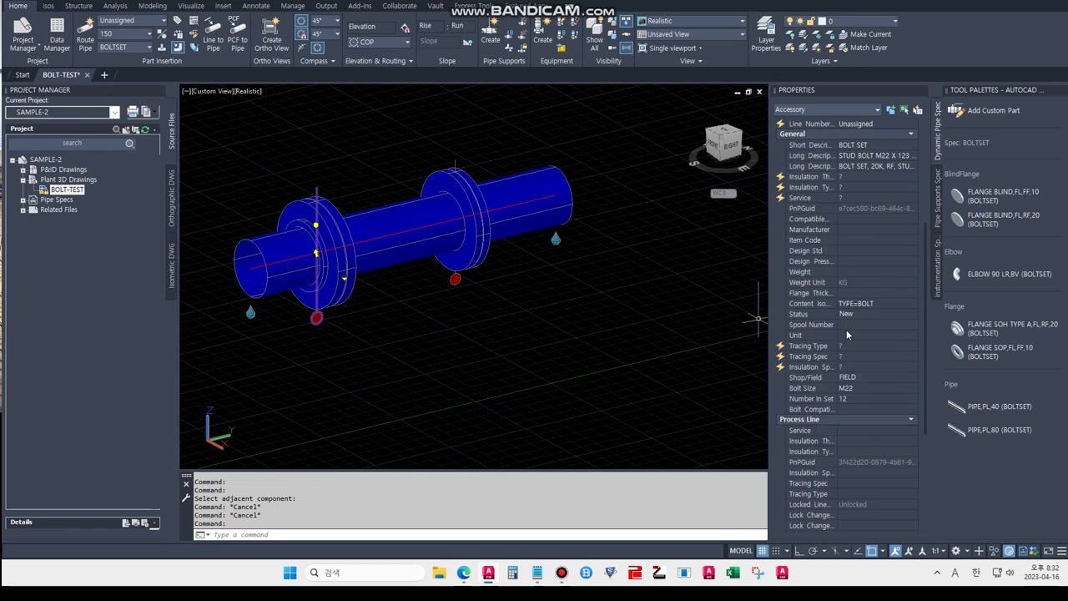
scroll(846, 342, down, 5)
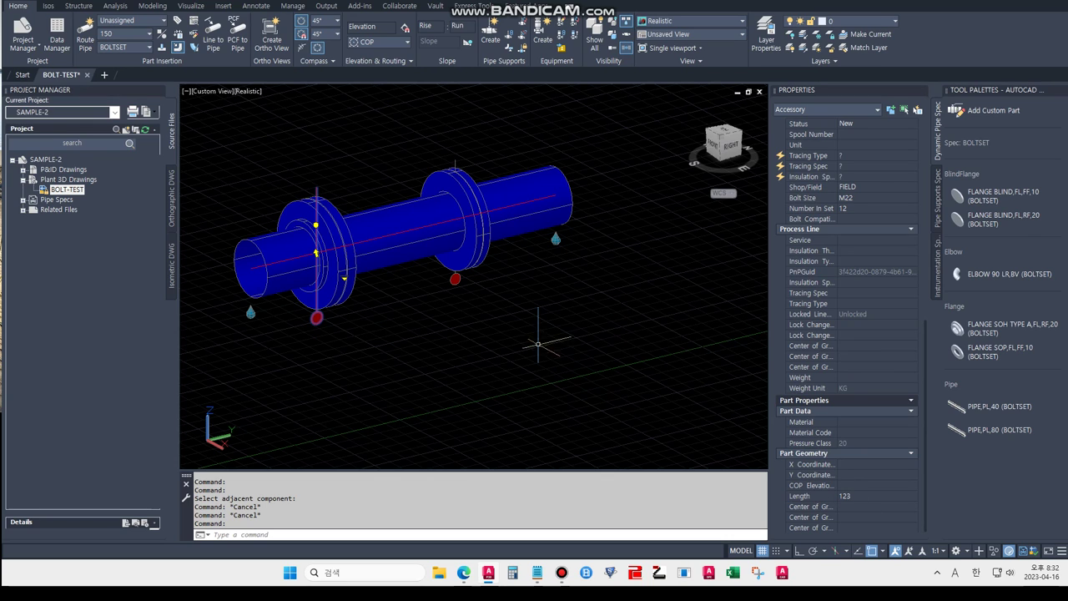
key(Escape)
key(Escape)
key(Escape)
click(453, 277)
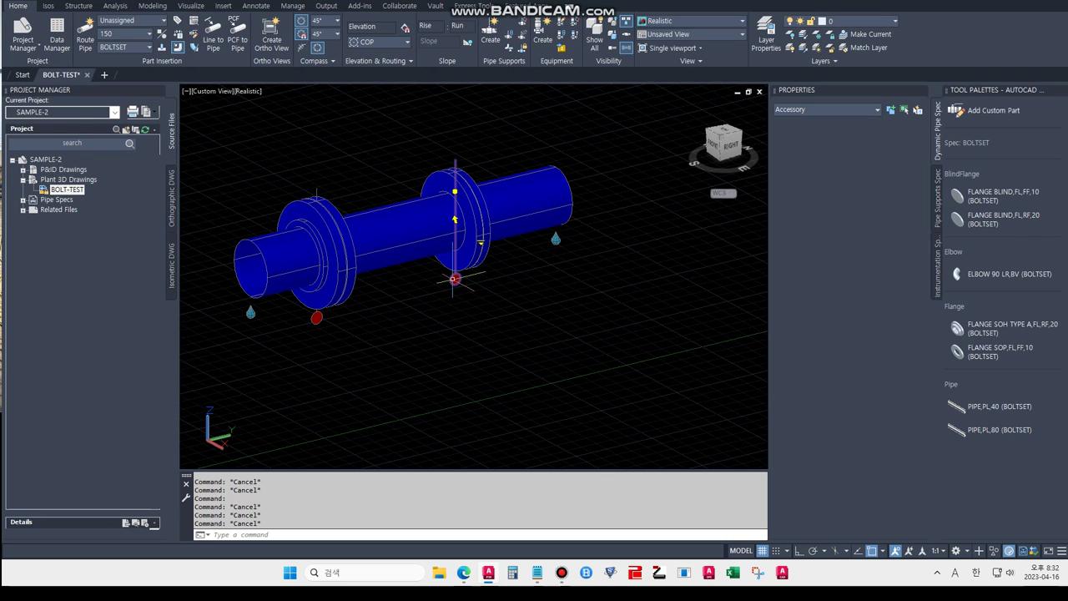
scroll(875, 435, down, 5)
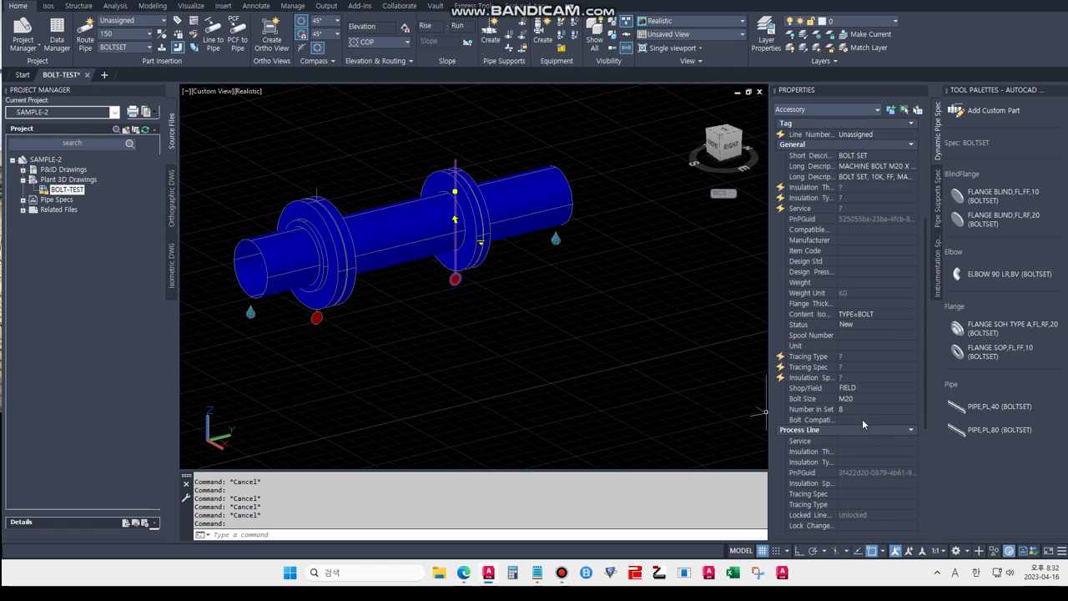
scroll(862, 419, down, 3)
scroll(861, 418, down, 2)
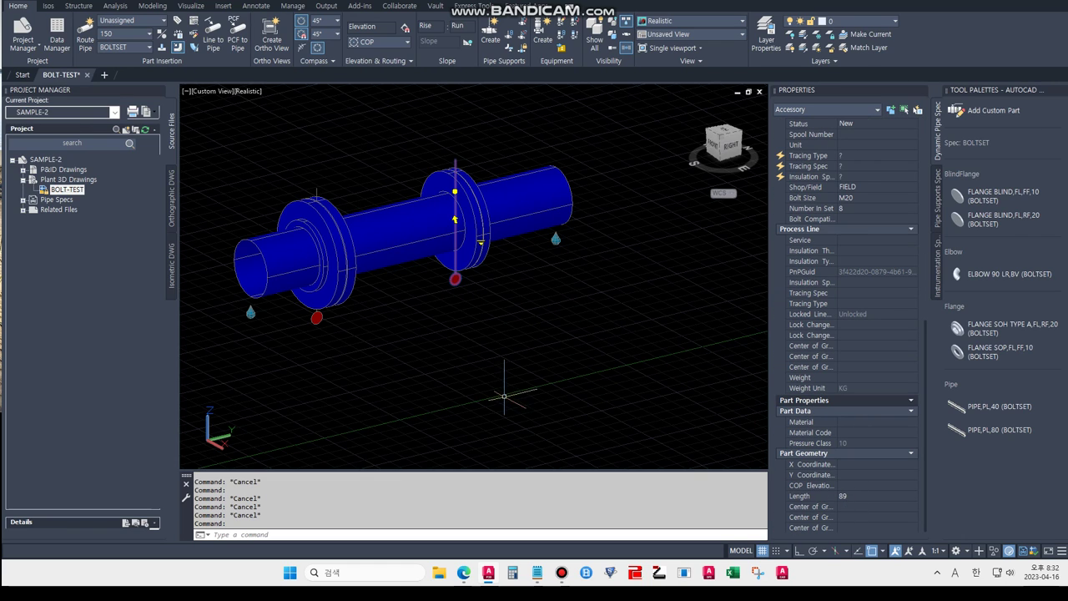
key(Escape)
key(Escape)
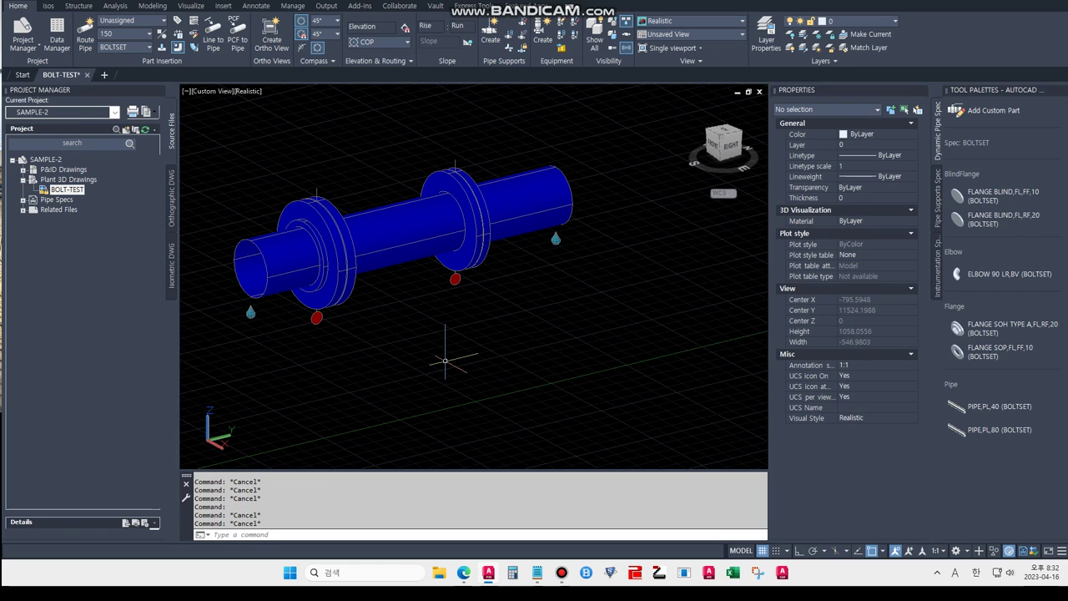
- Save BOLT-TEST and expand Pipe Specs in Project Manager to show BOLTSET
text(qsave)
key(Return)
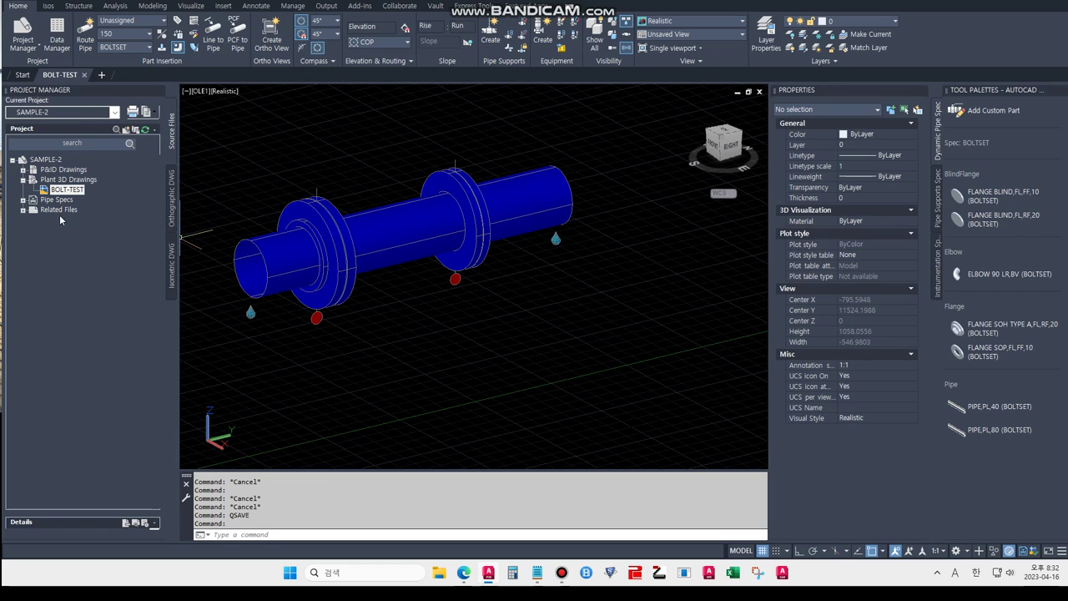
click(24, 201)
- Open the BOLTSET spec for editing and show its catalog sorted by long description
click(62, 210)
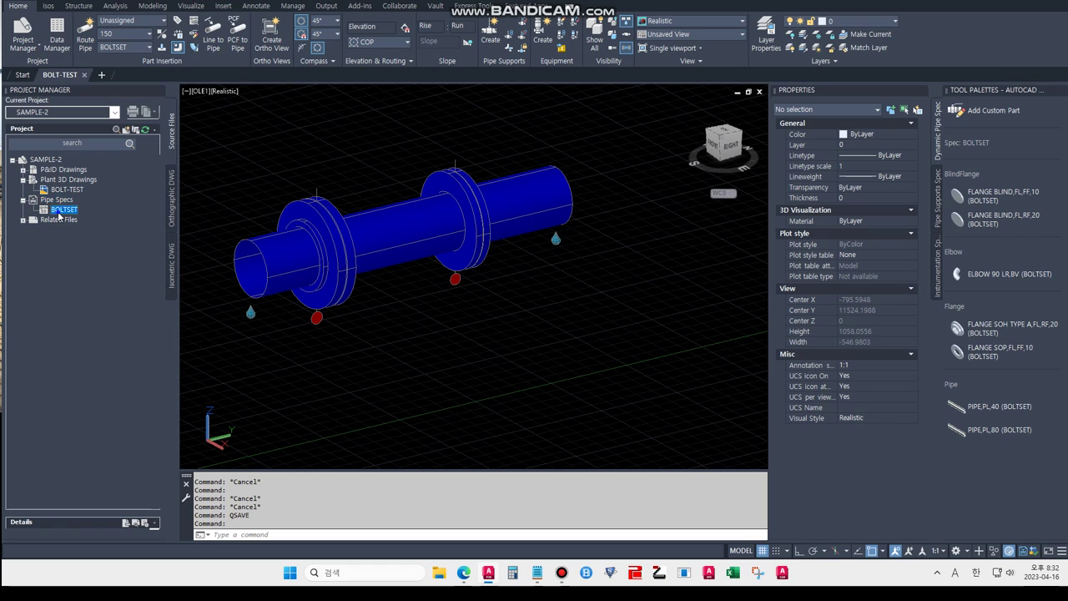
right_click(60, 211)
click(94, 252)
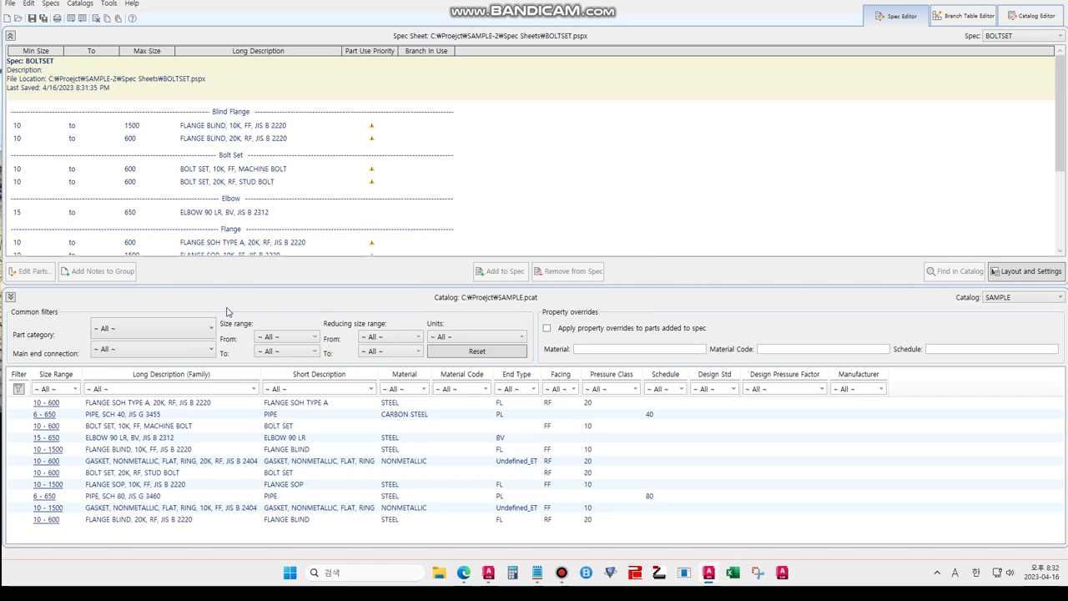
click(1022, 20)
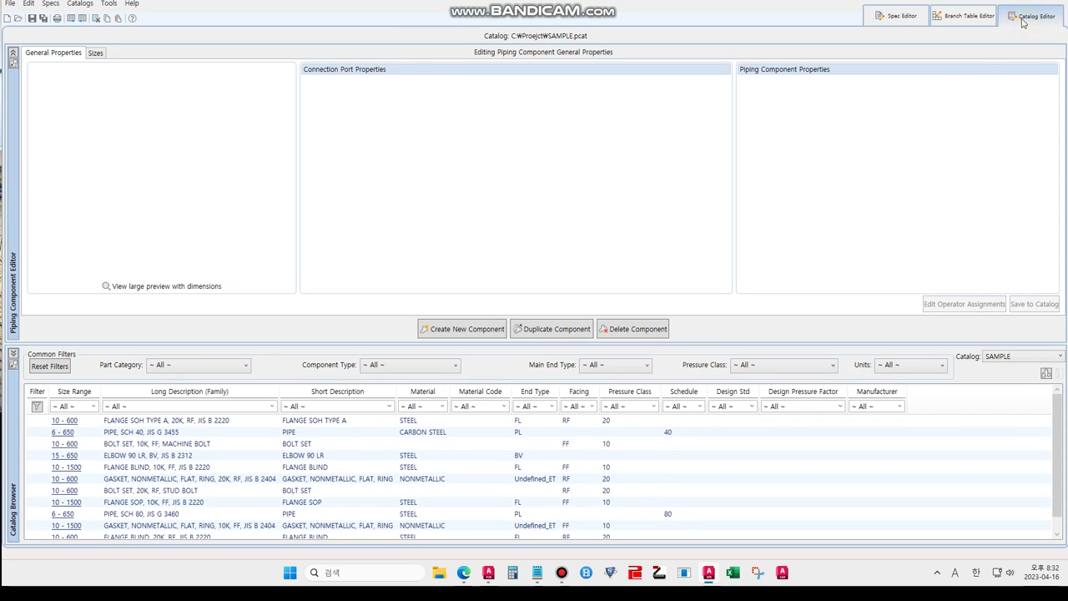
click(168, 393)
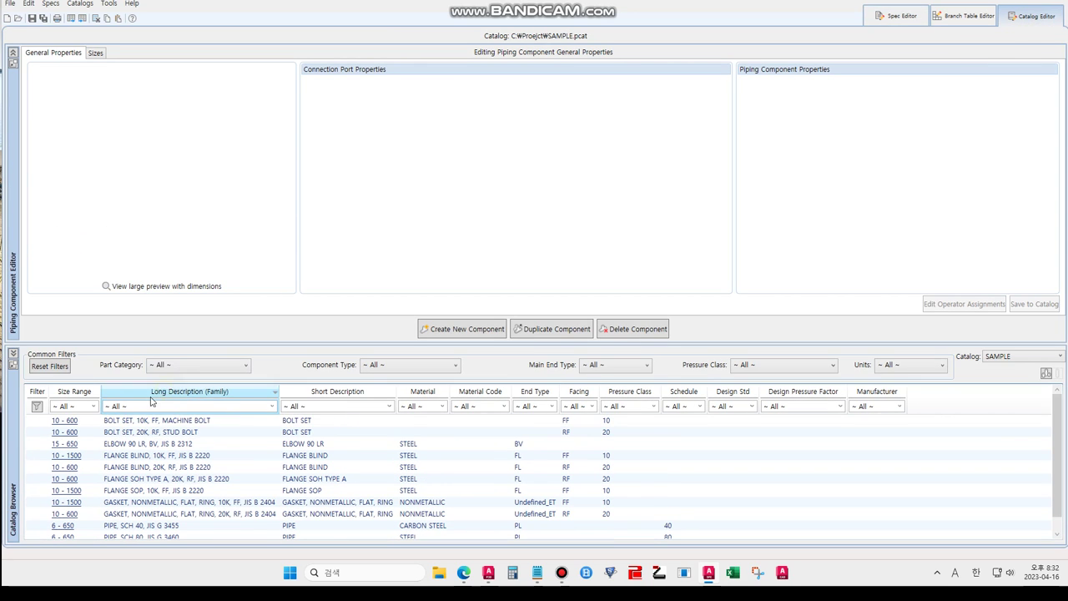
- Change the 10K machine bolt set's size-150 length from 89 to 87 and save to catalog
click(147, 420)
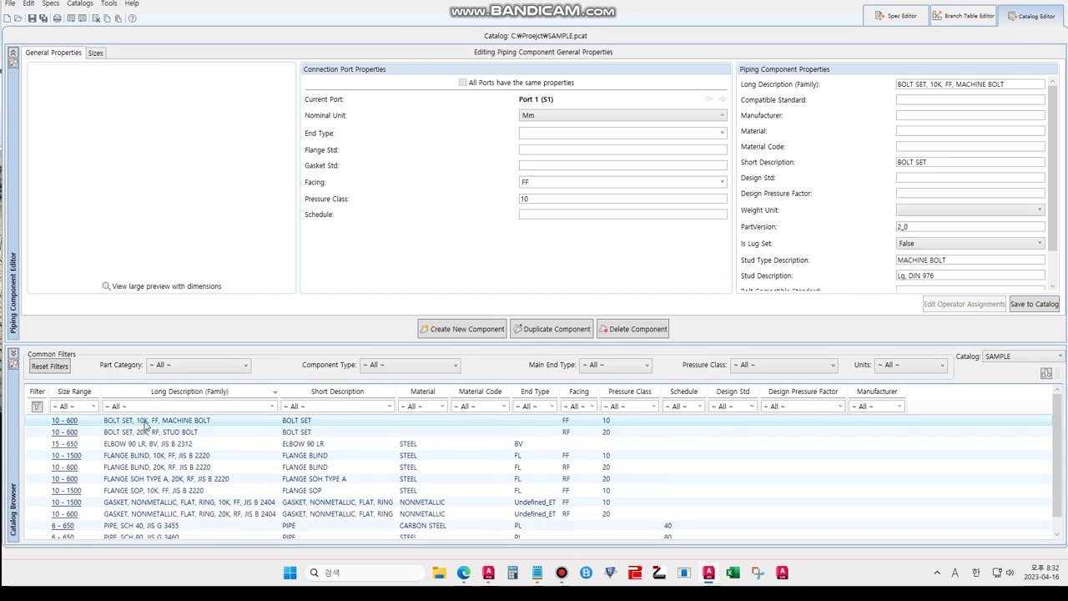
click(97, 55)
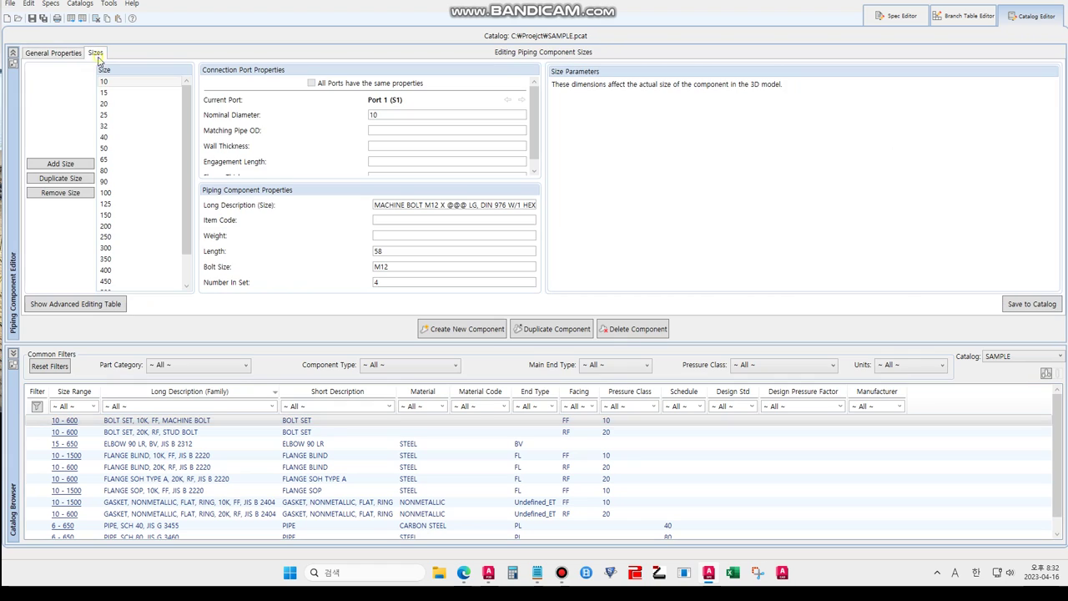
click(117, 215)
double_click(388, 250)
text(87)
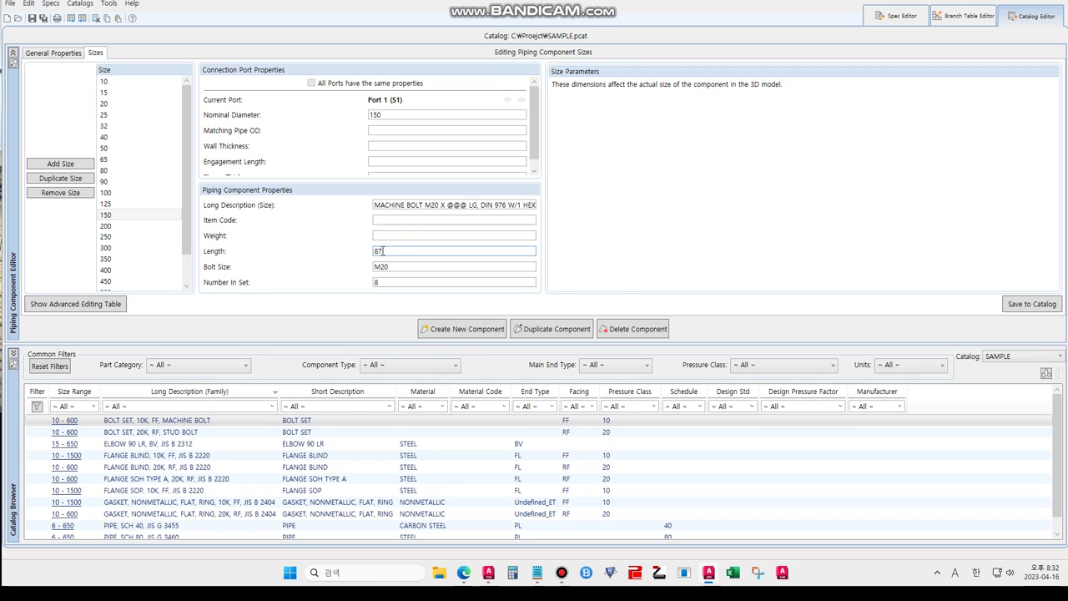
click(1031, 305)
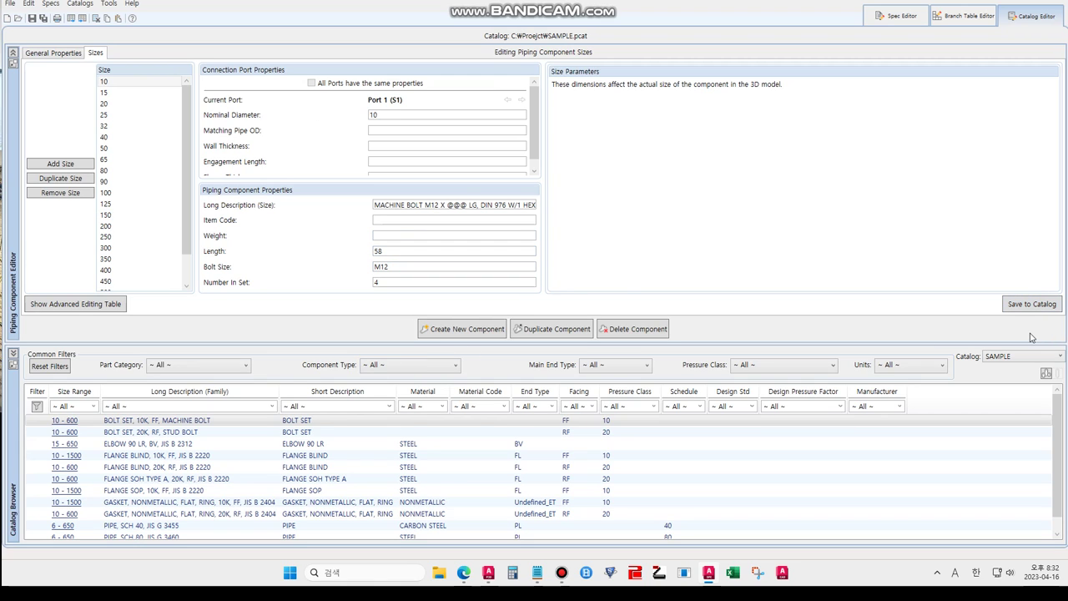
- Update the 20K stud bolt set's size-150 length in the catalog, then return to the BOLTSET spec sheet
click(173, 434)
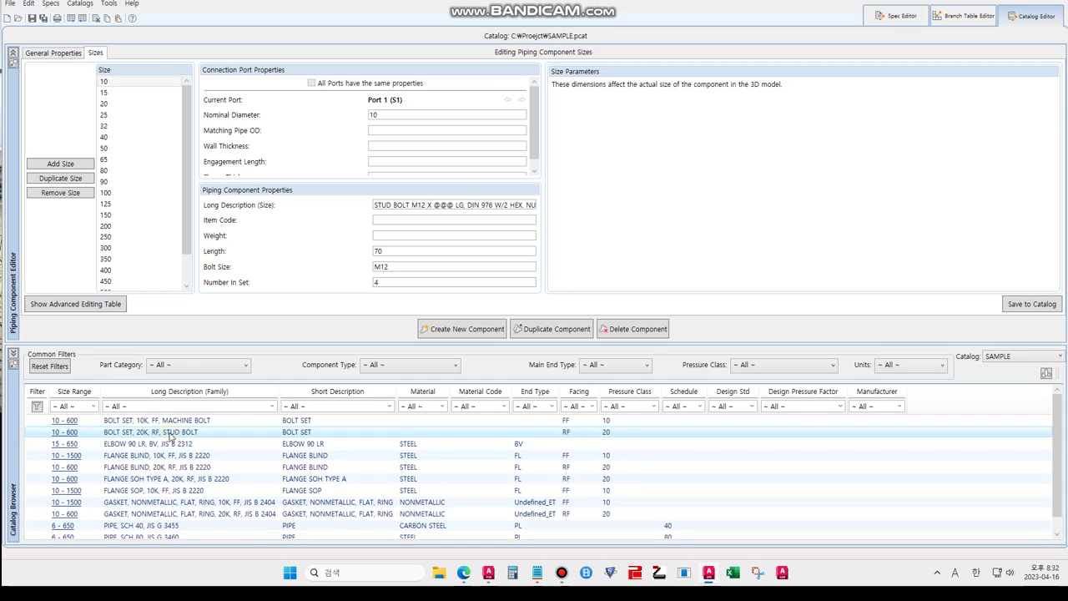
click(115, 216)
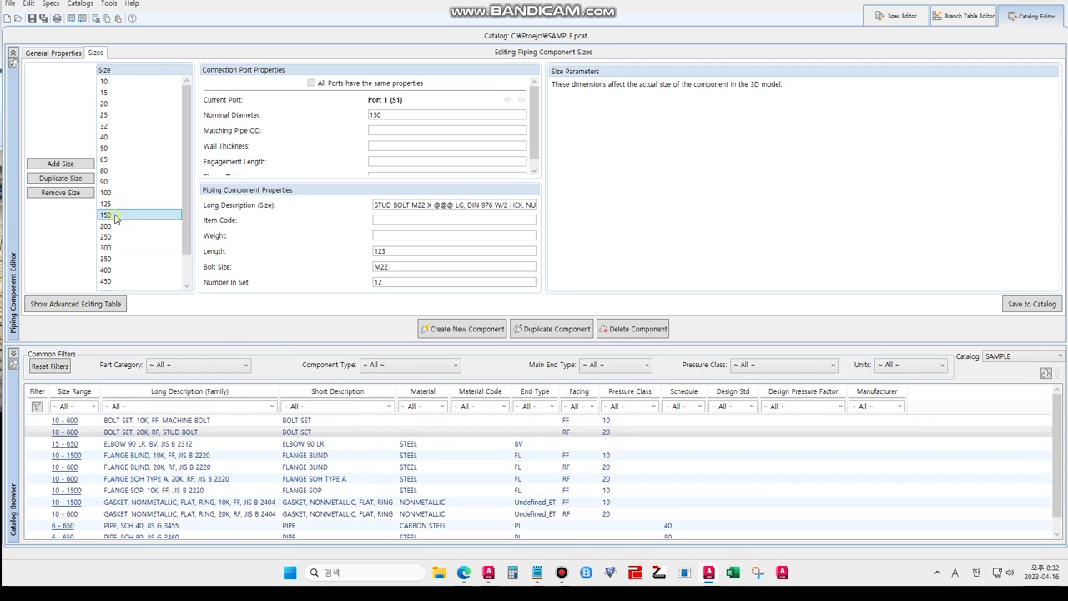
click(390, 252)
text(127)
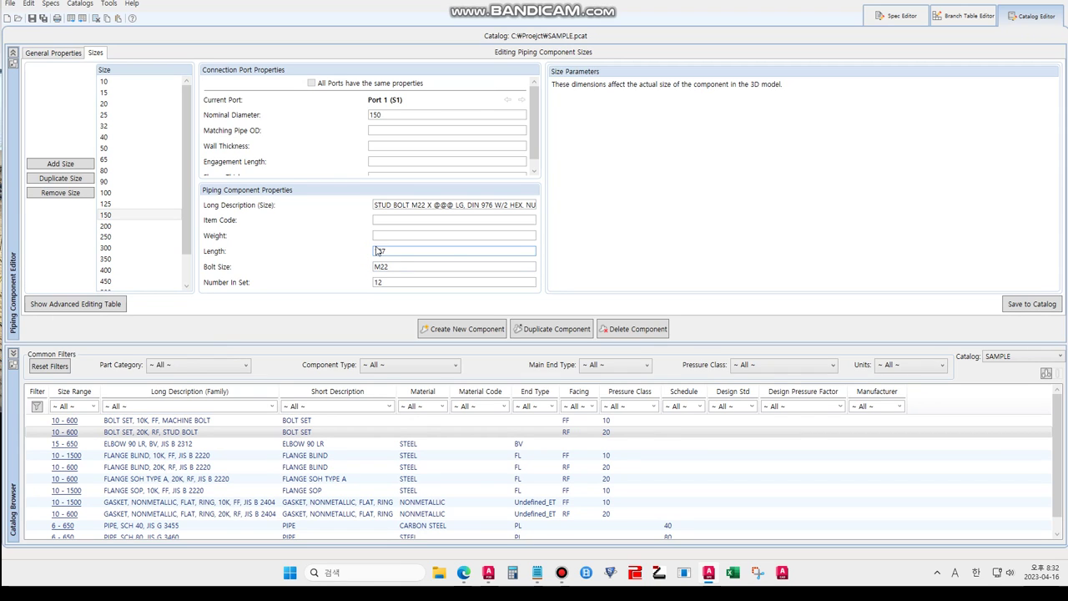
click(1017, 306)
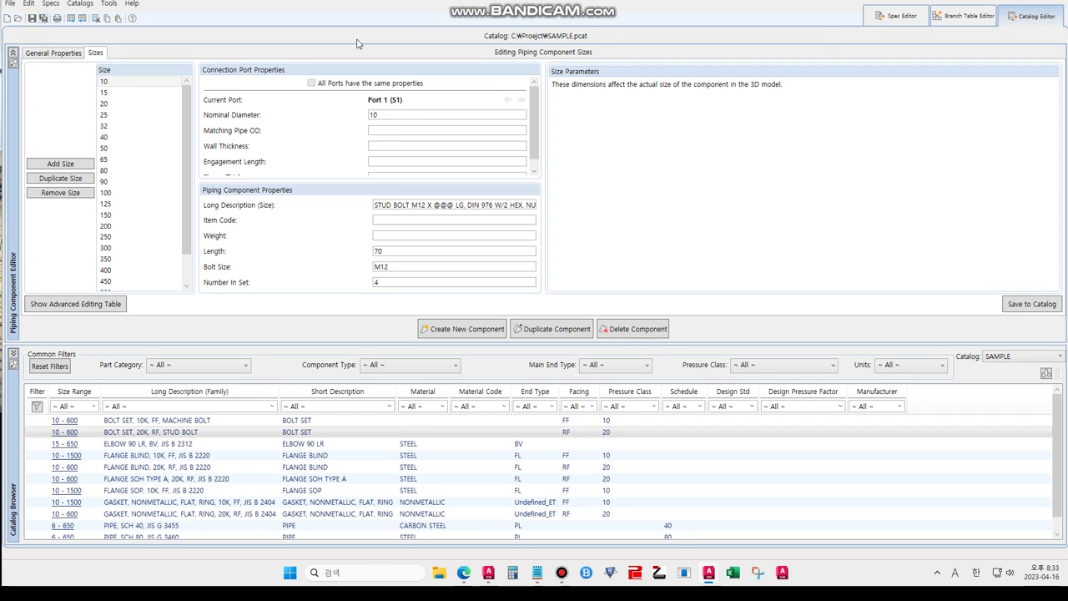
click(897, 16)
- Remove both Bolt Set rows from the BOLTSET spec
click(232, 168)
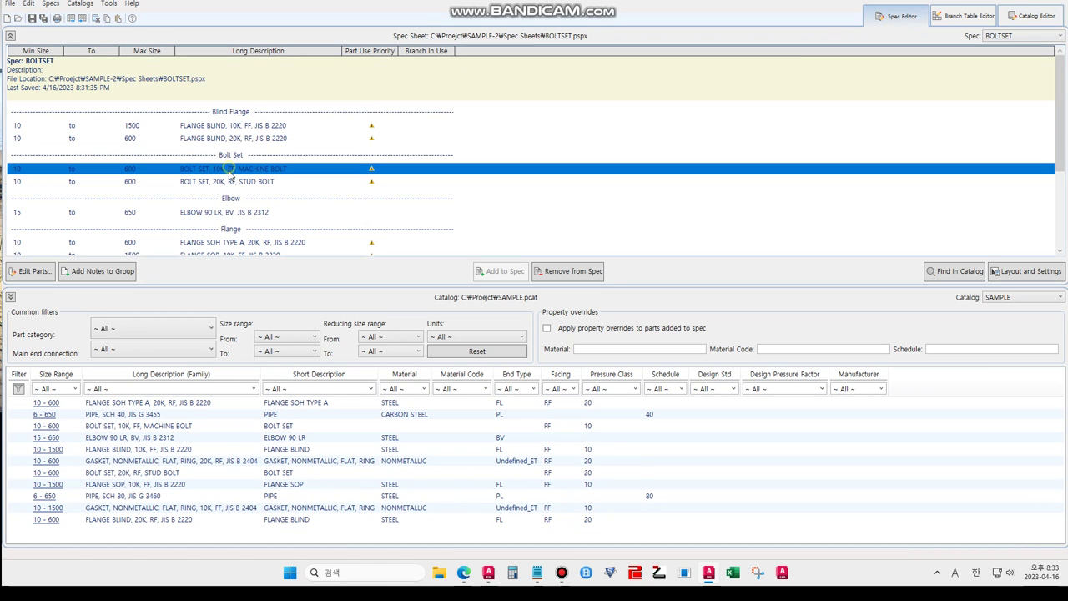
shift+click(223, 181)
click(557, 275)
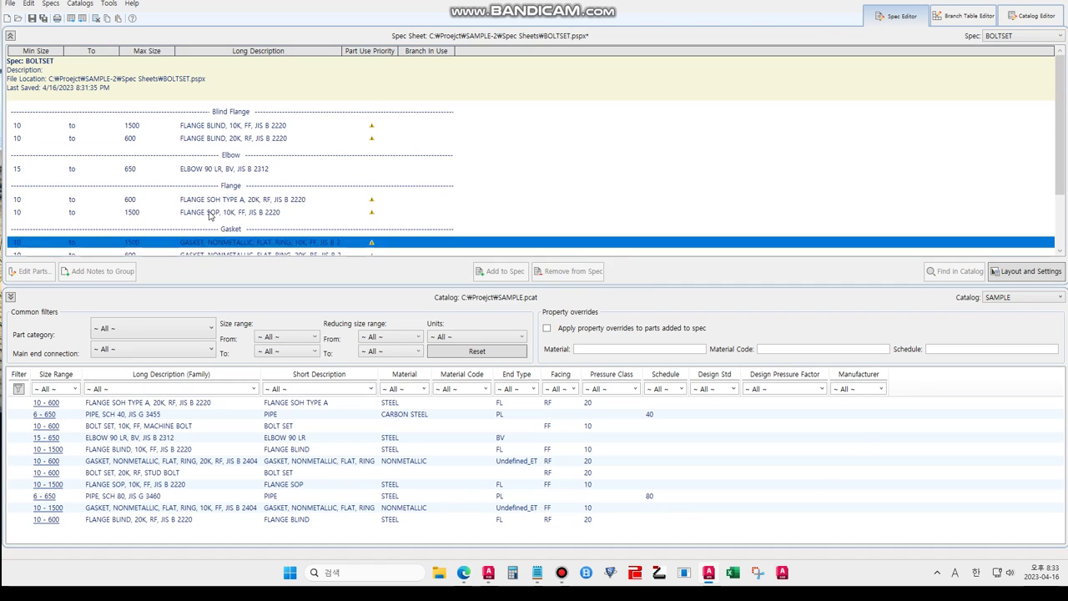
- Add both BOLT SET catalog entries back to the spec, save it, and close the Spec Editor
click(181, 376)
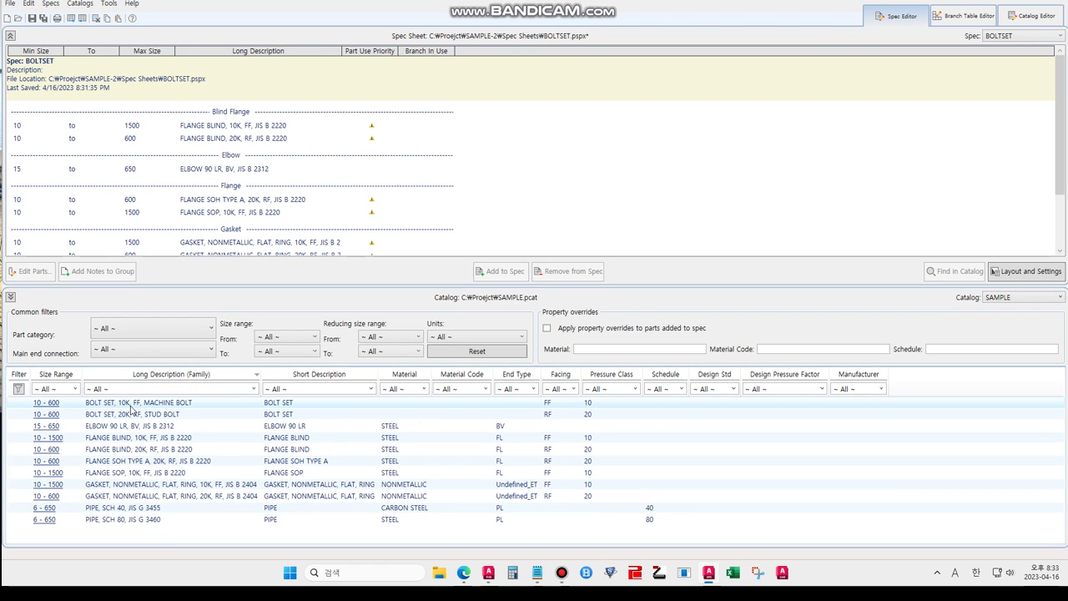
shift+click(131, 409)
click(505, 272)
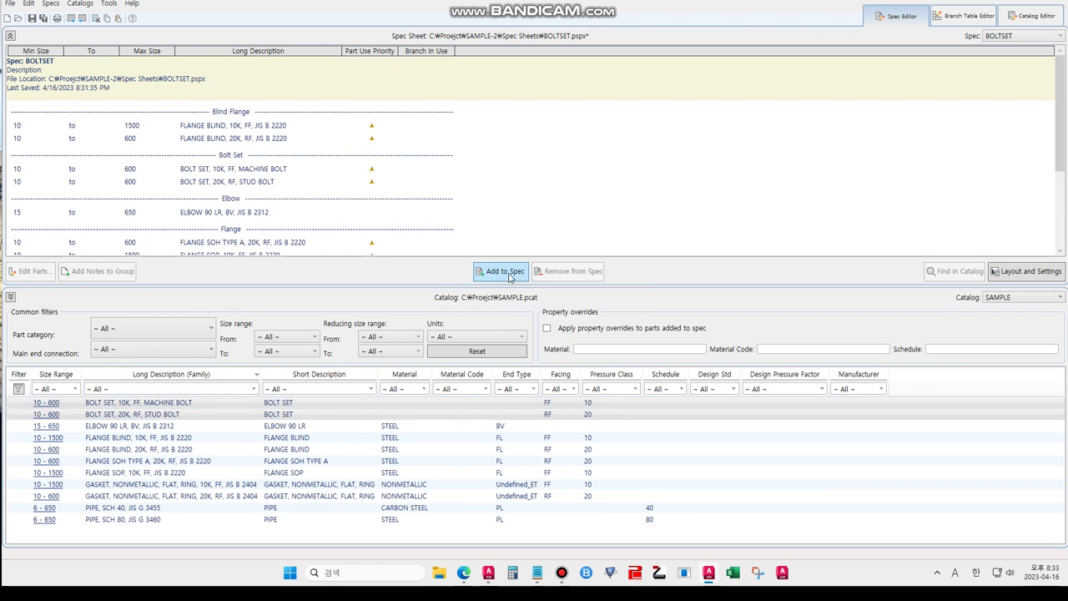
click(32, 18)
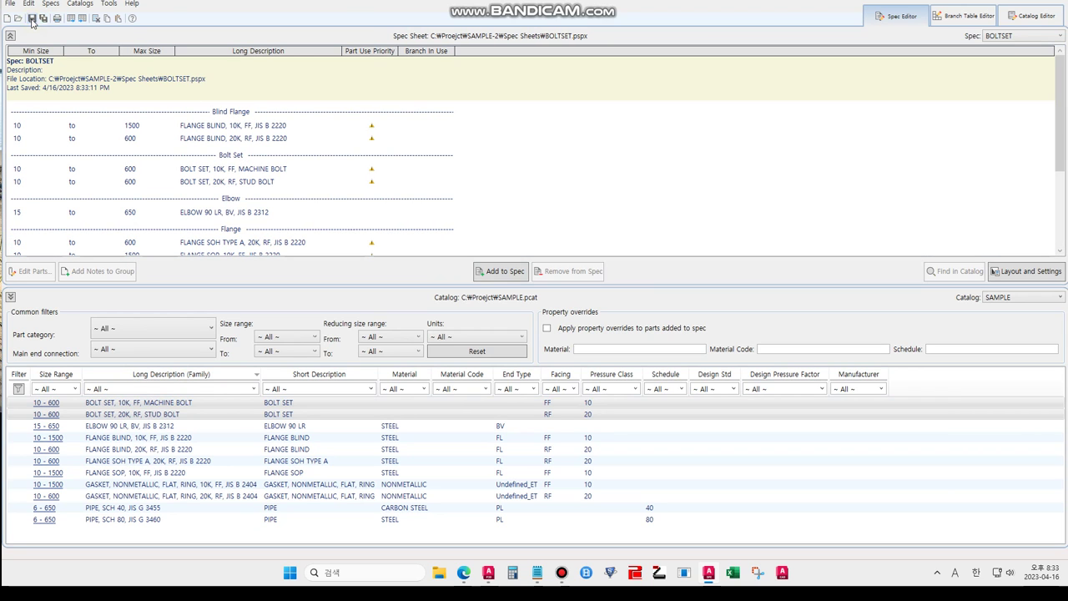
click(1049, 4)
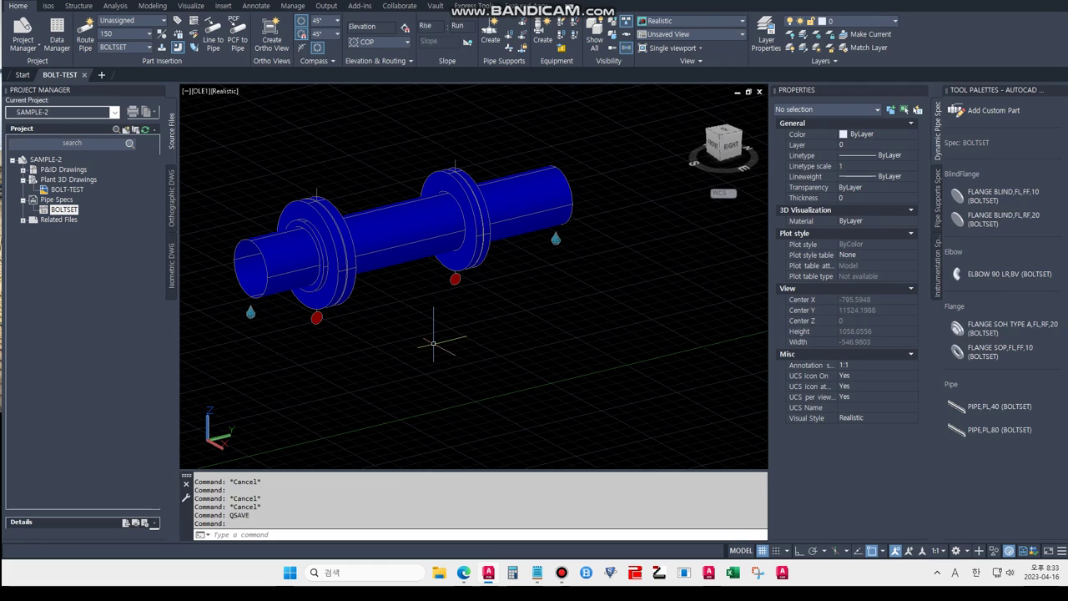
- Close BOLT-TEST, close and reopen the SAMPLE-2 project, then open BOLT-TEST from Plant 3D Drawings
key(ctrl+F4)
right_click(44, 160)
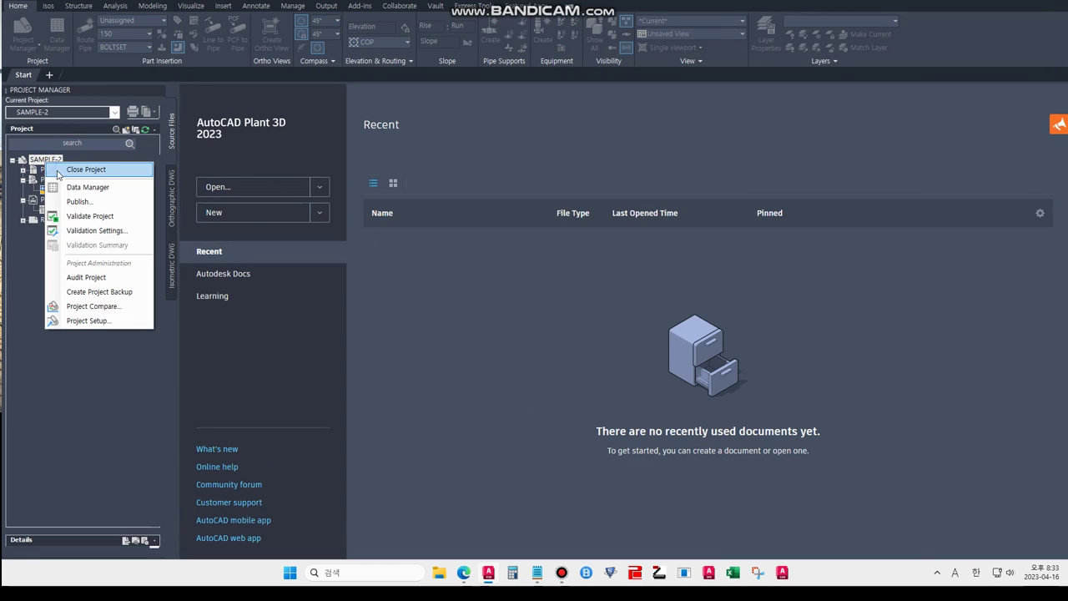
click(64, 167)
click(59, 113)
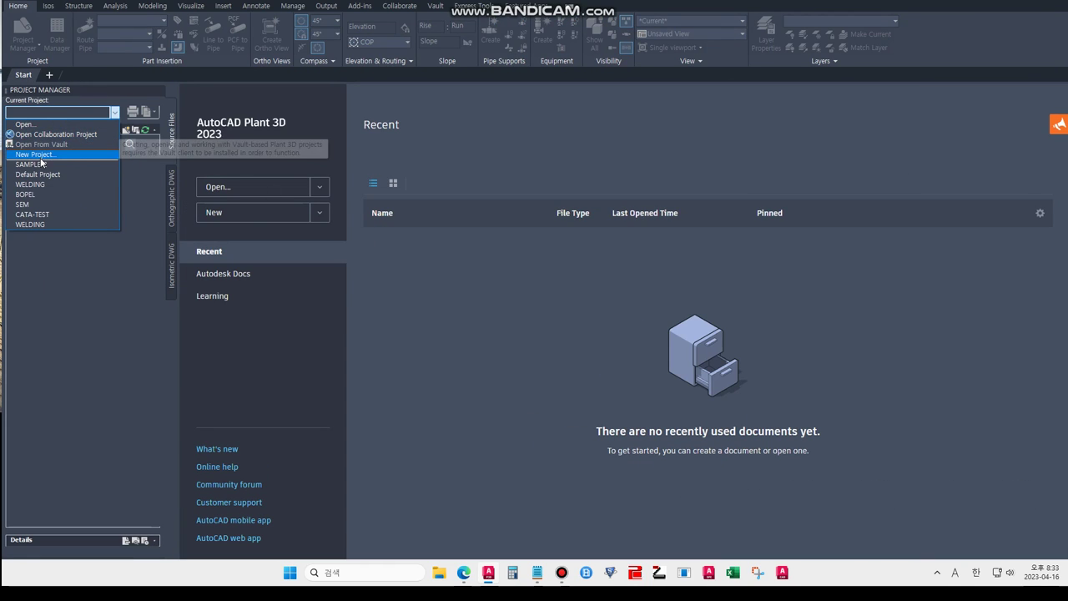
click(38, 166)
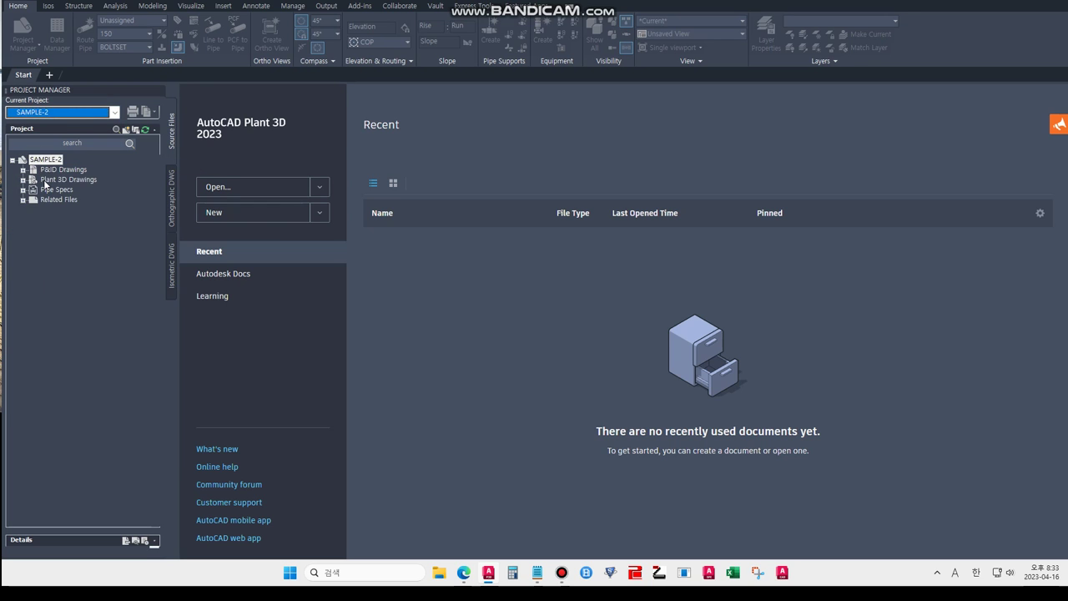
double_click(46, 182)
double_click(58, 191)
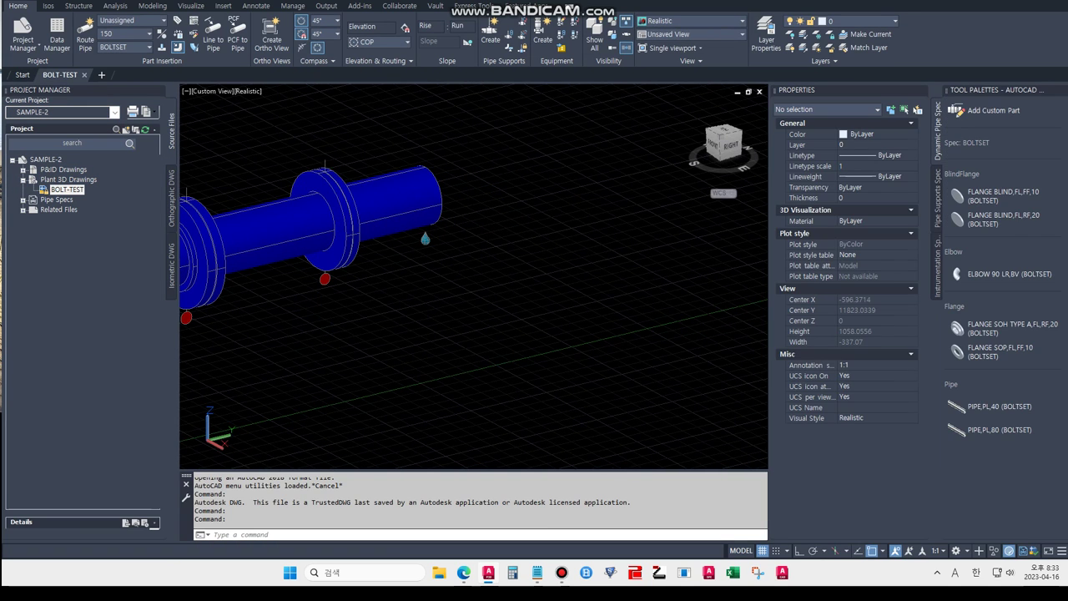
- Delete the bolt sets at the left and right flange joints
click(310, 275)
key(Delete)
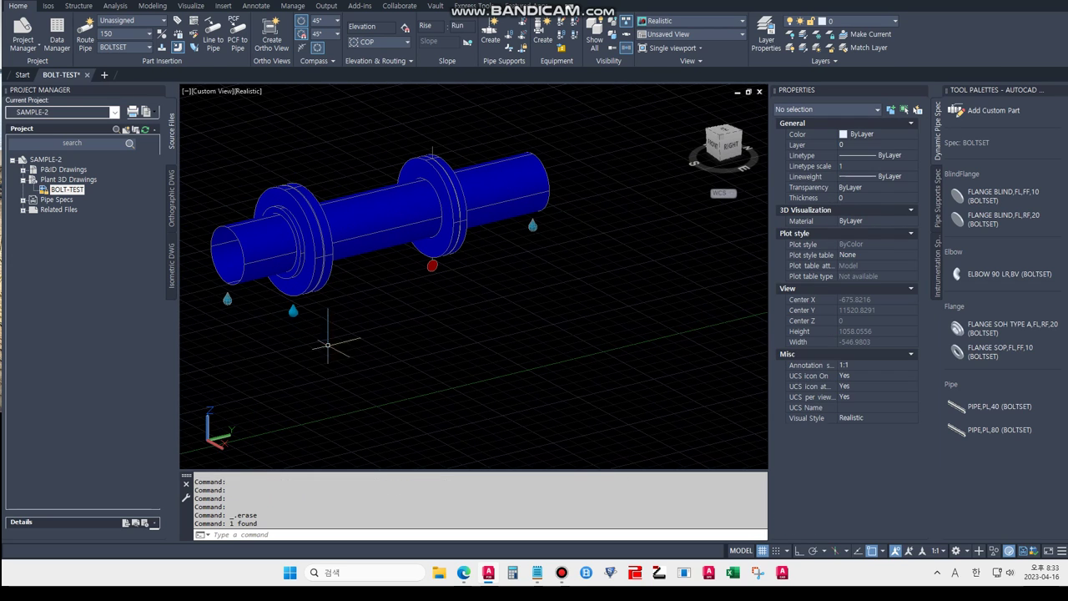
click(427, 250)
key(Delete)
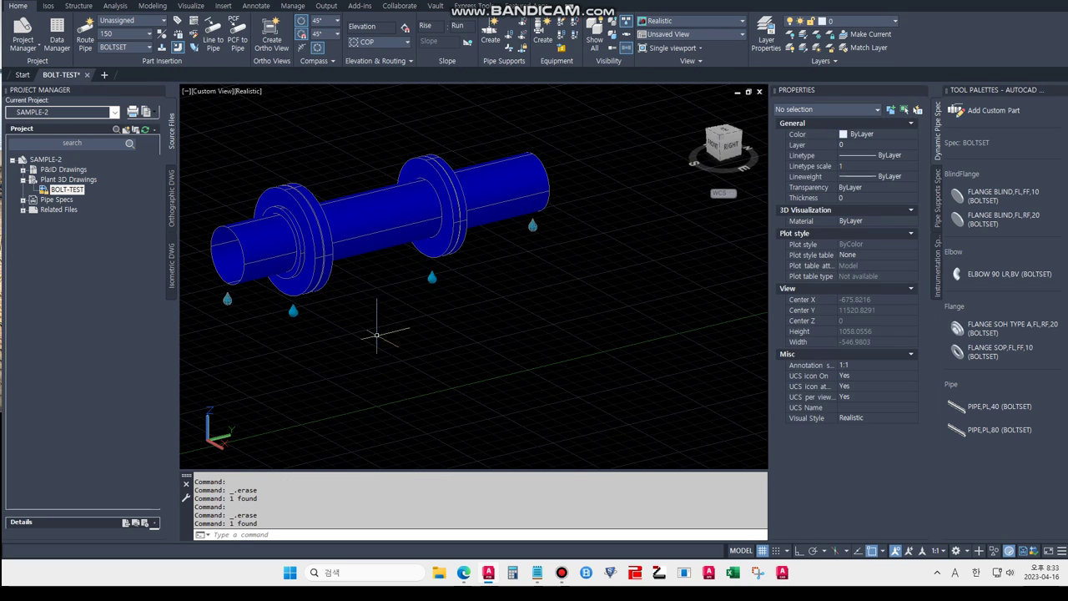
middle_drag(376, 334, 428, 366)
- Reconnect the left and right flanges to the pipe with Connect to Adjacent
click(366, 264)
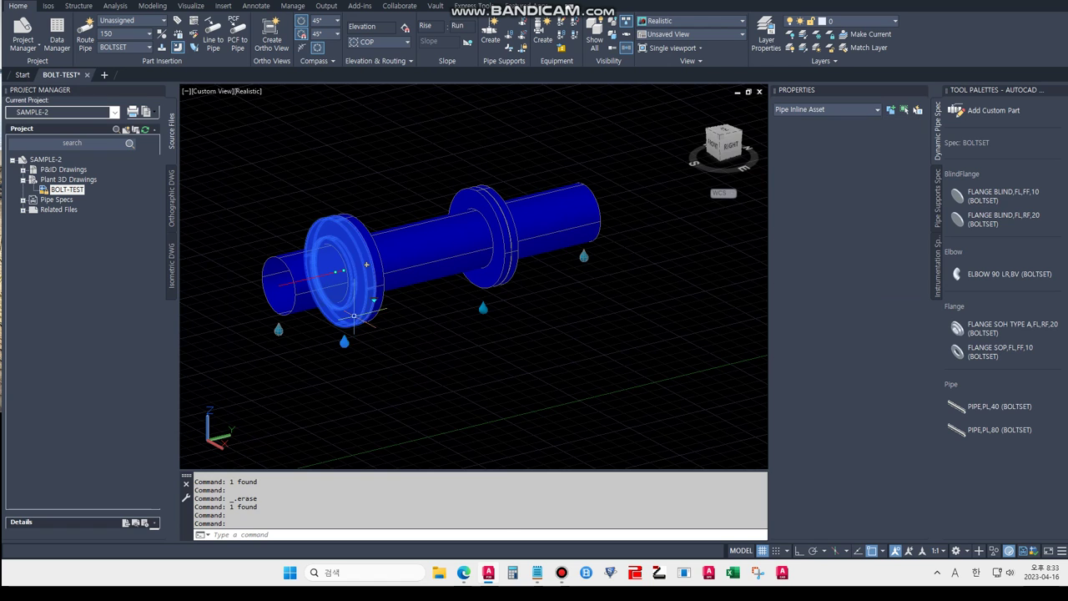
right_click(354, 265)
click(422, 278)
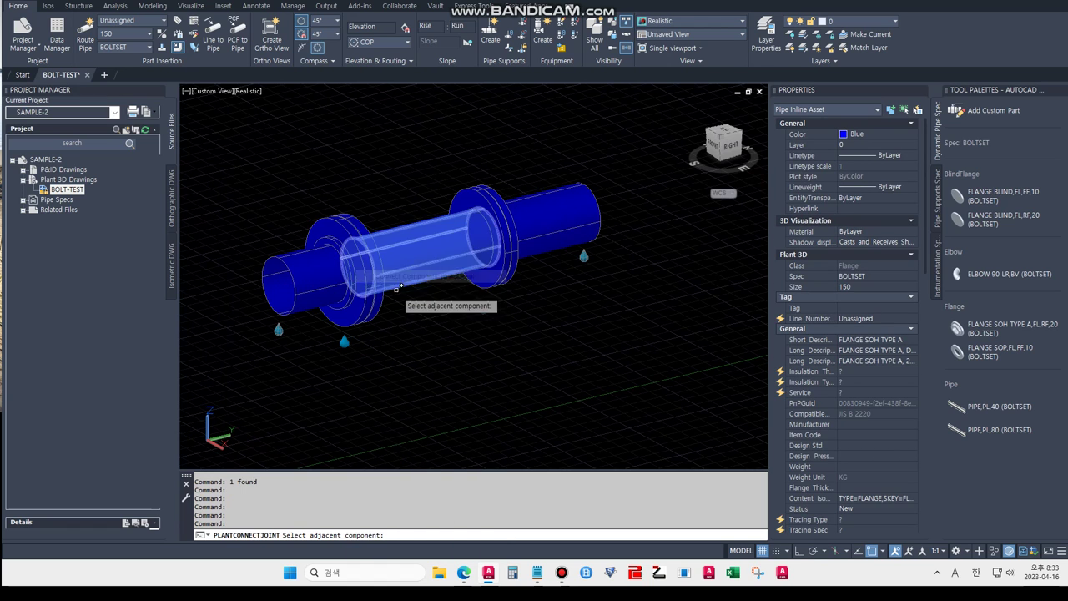
click(481, 271)
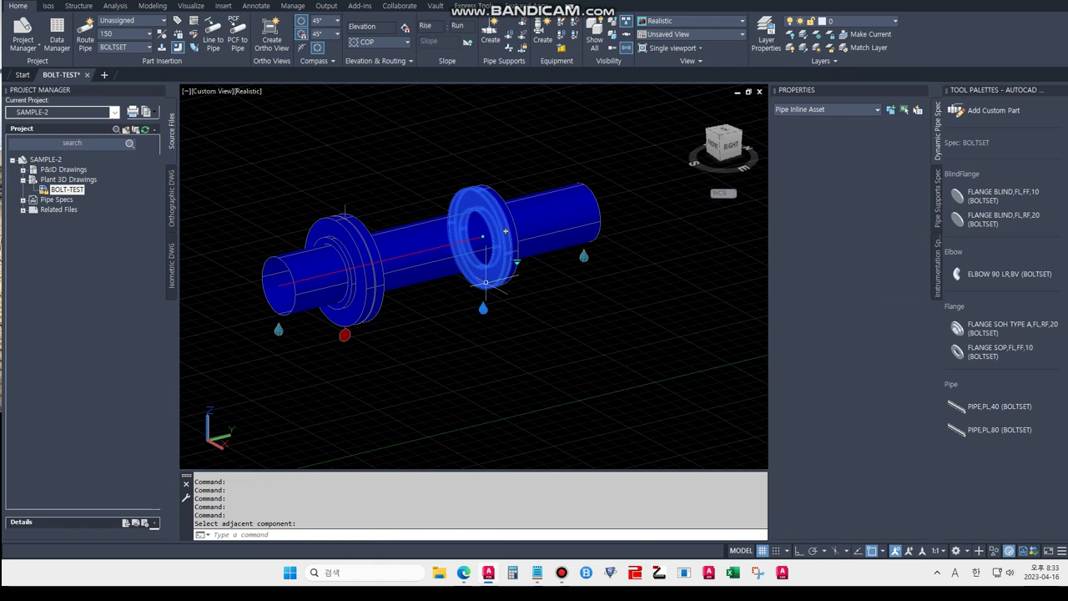
right_click(481, 271)
click(534, 280)
click(517, 279)
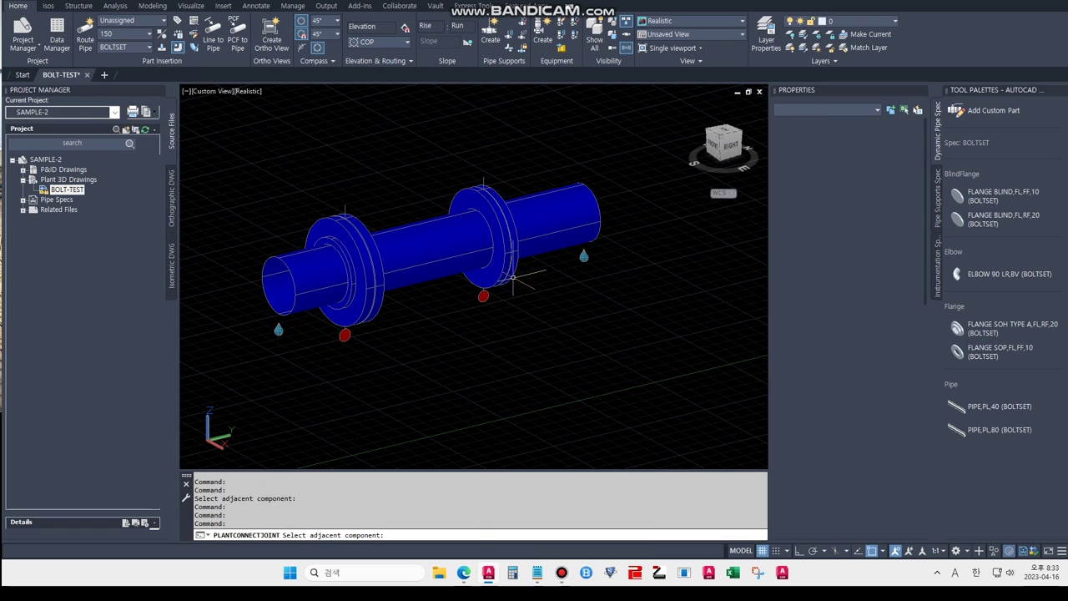
click(345, 335)
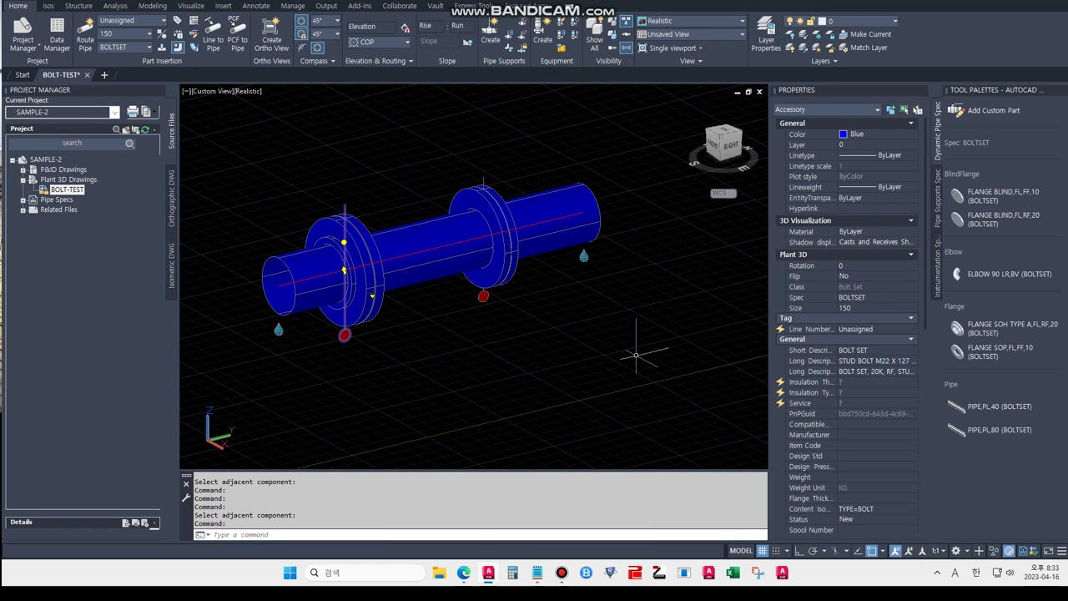
scroll(831, 380, down, 5)
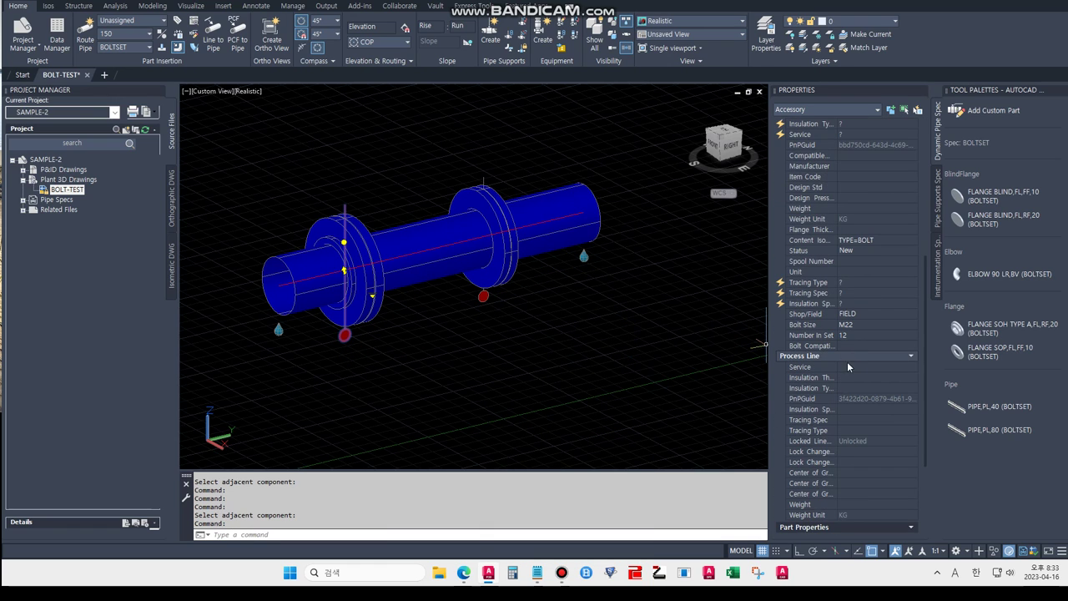
scroll(845, 447, down, 3)
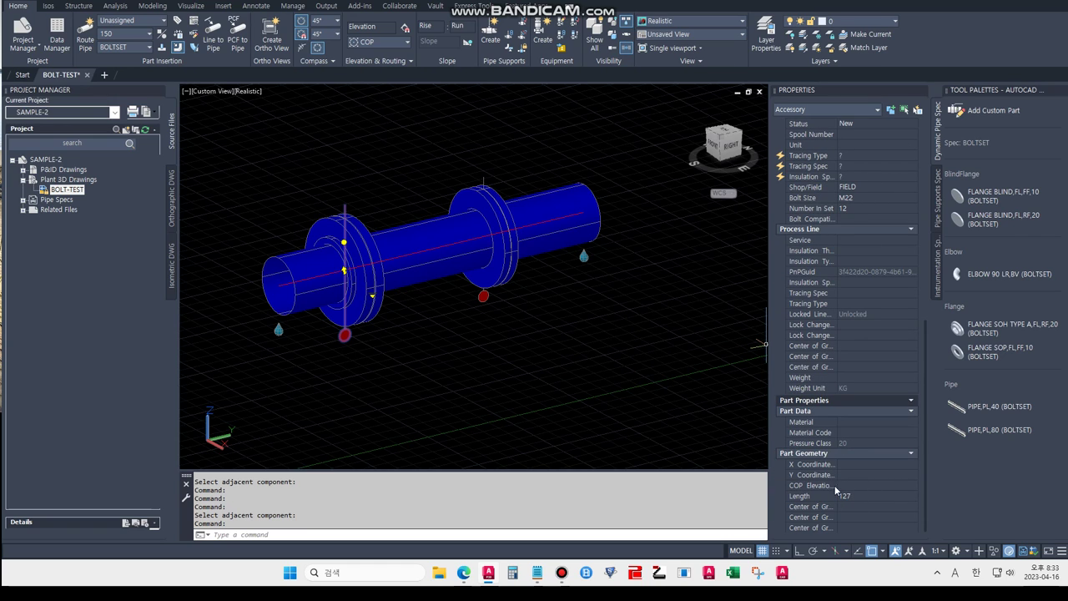
key(Escape)
key(Escape)
key(Escape)
click(483, 302)
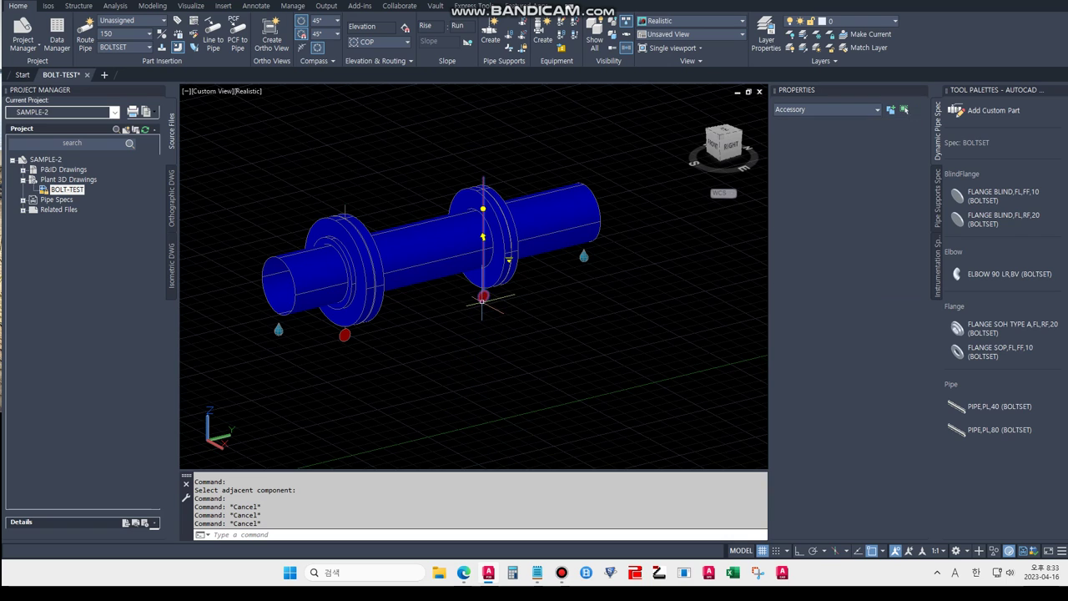
scroll(851, 415, down, 2)
scroll(850, 415, down, 4)
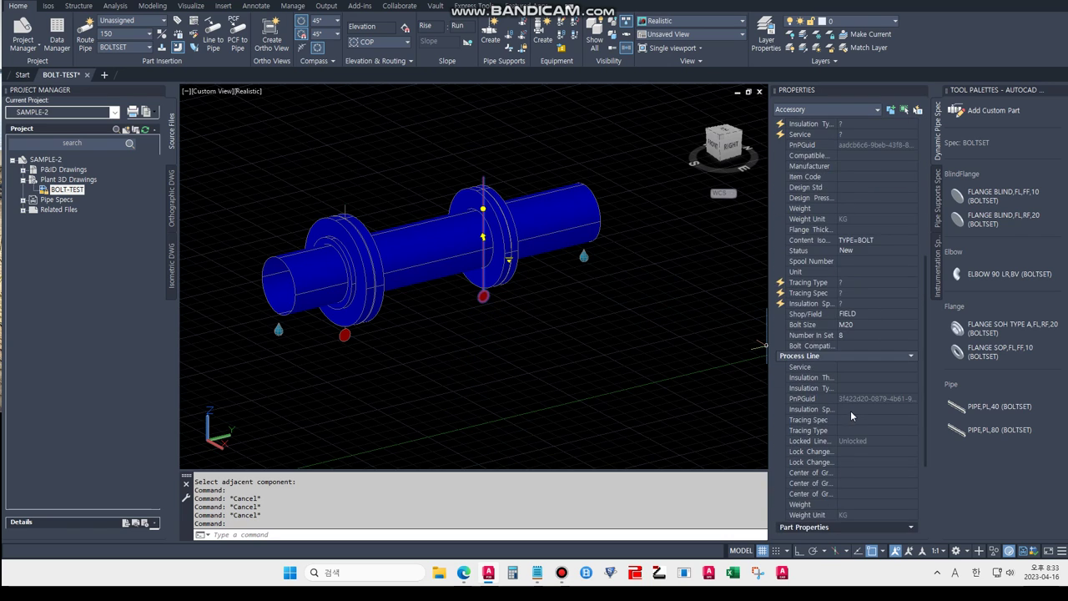
scroll(851, 413, down, 4)
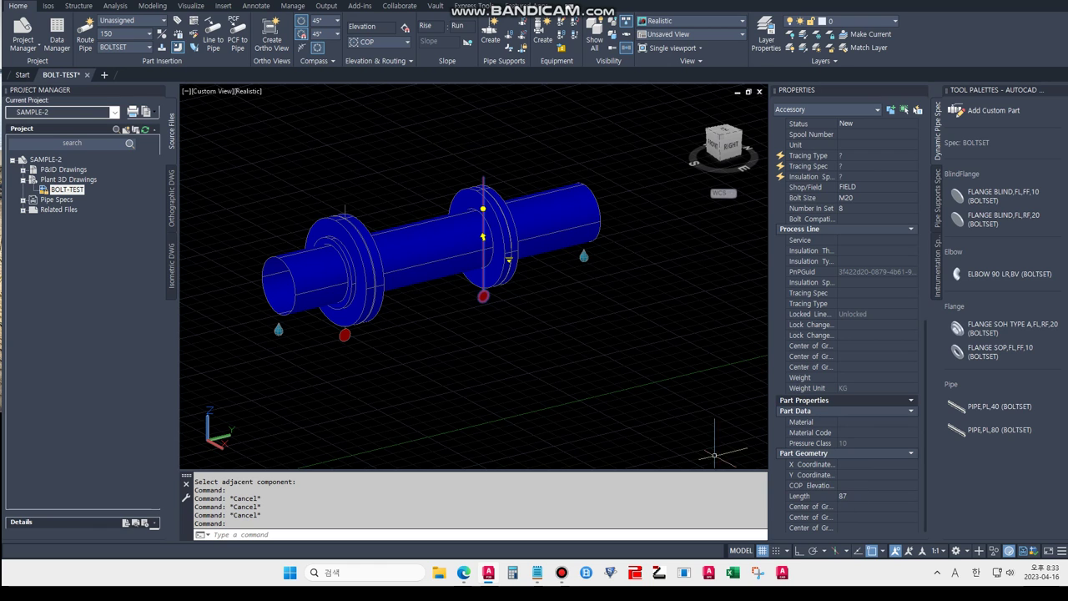
click(478, 371)
key(Escape)
key(Escape)
key(Escape)
middle_drag(438, 350, 480, 376)
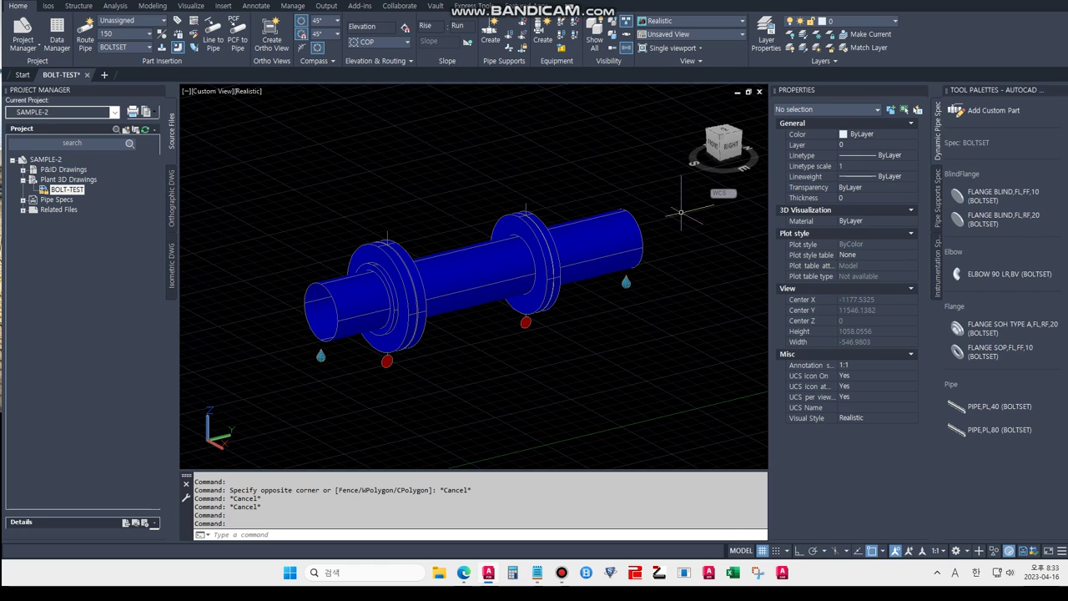
- Window-select all 13 pipe-run objects and create a Check_A2 Quick Iso
click(625, 385)
click(292, 187)
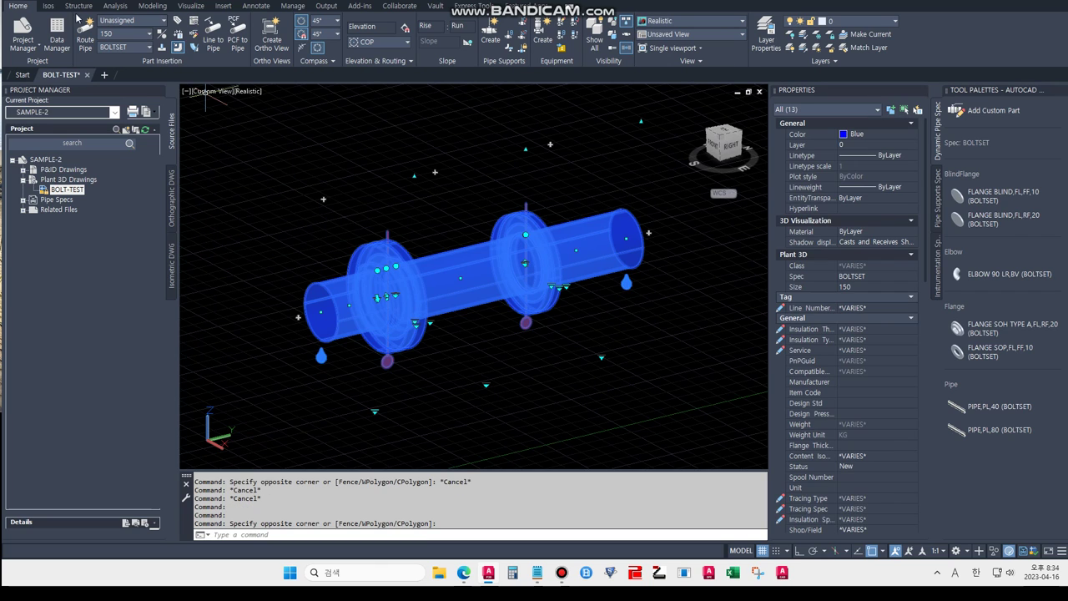
click(49, 7)
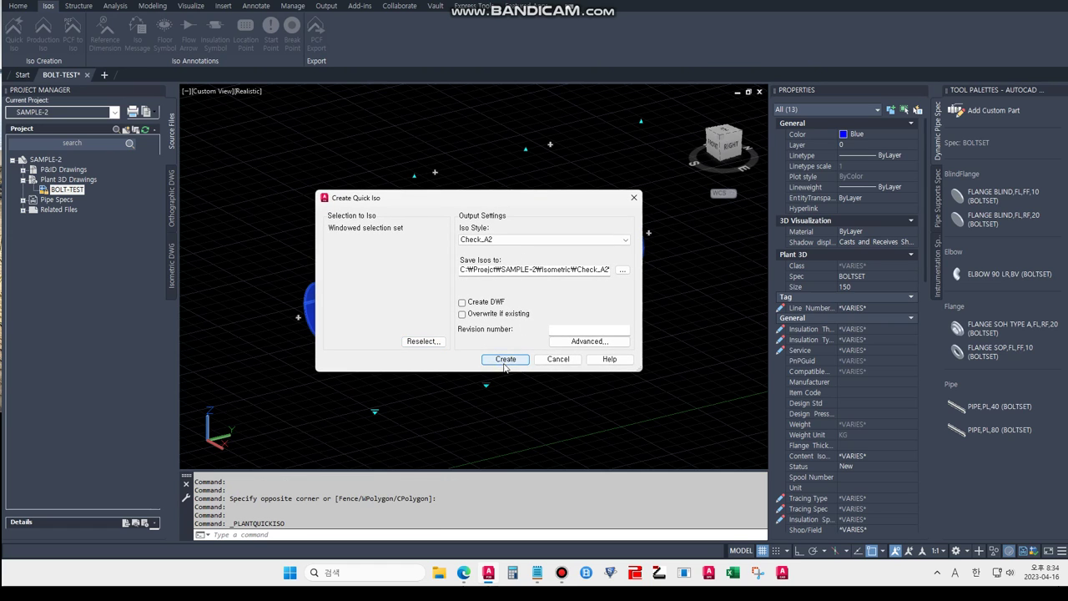
click(504, 358)
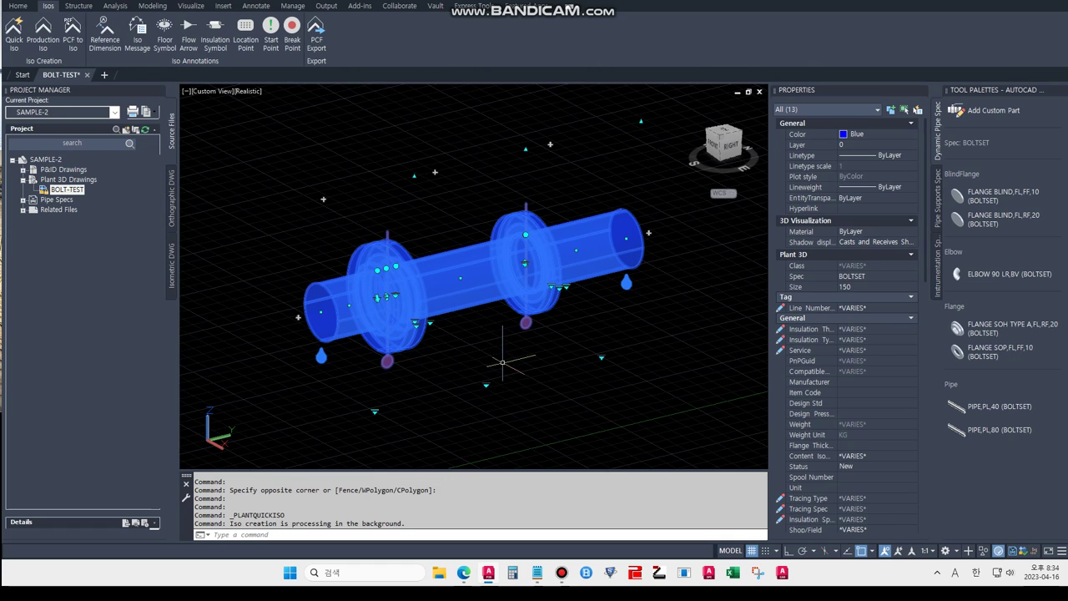
- Clear the stray selections and pan the pipe model back into view
click(450, 246)
key(Escape)
mouse_move(450, 245)
middle_down()
mouse_move(397, 272)
mouse_move(404, 266)
middle_up()
key(ctrl+a)
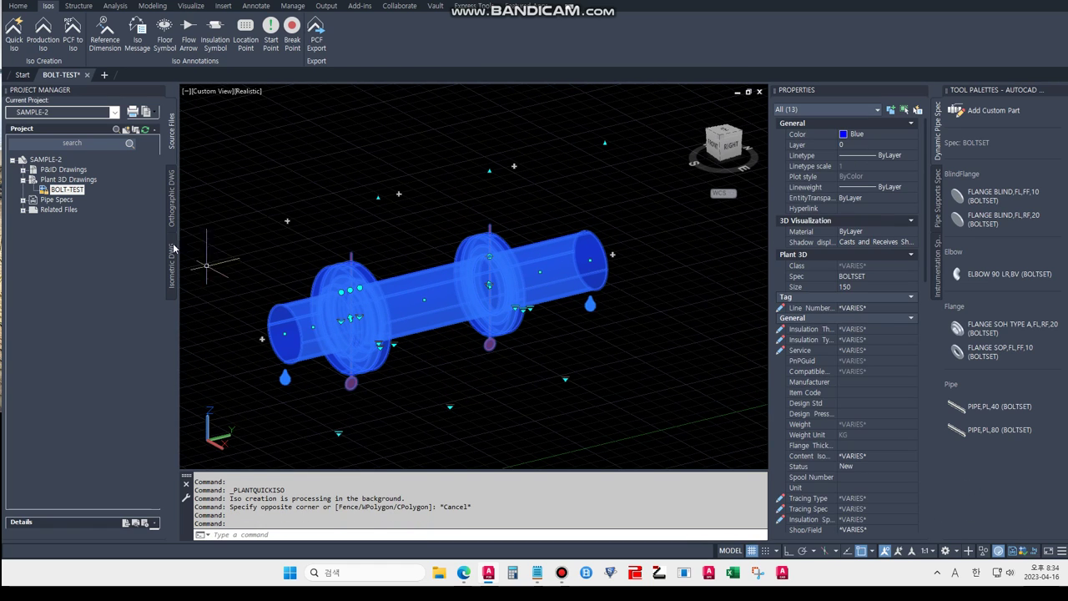
key(Escape)
middle_drag(391, 227, 428, 195)
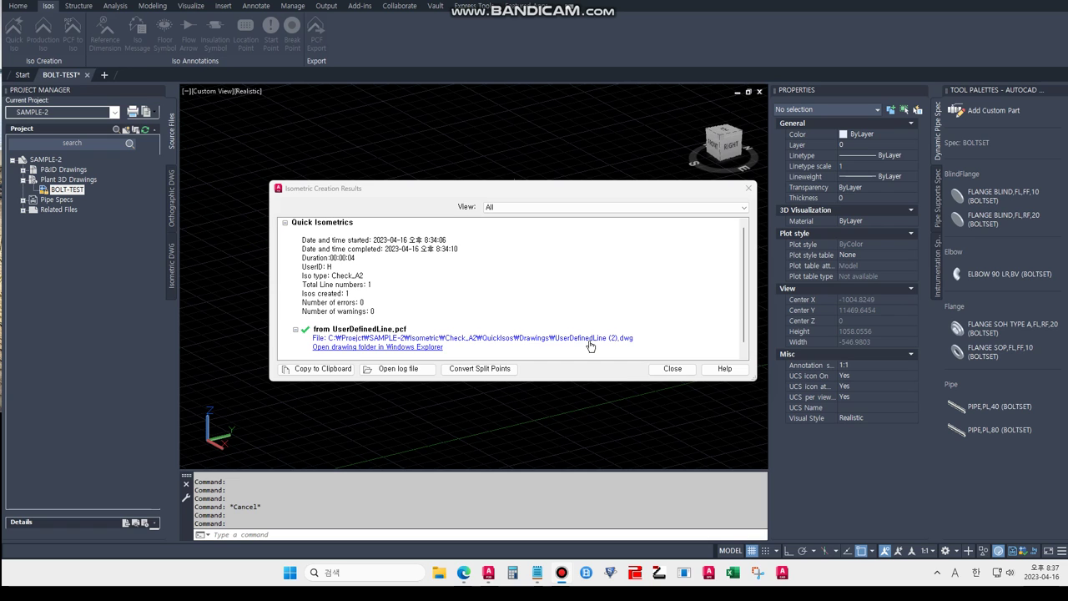
- Open UserDefinedLine (2), zoom into its BOM showing 22X127 and 20X87 bolt sets, then return to BOLT-TEST
click(571, 338)
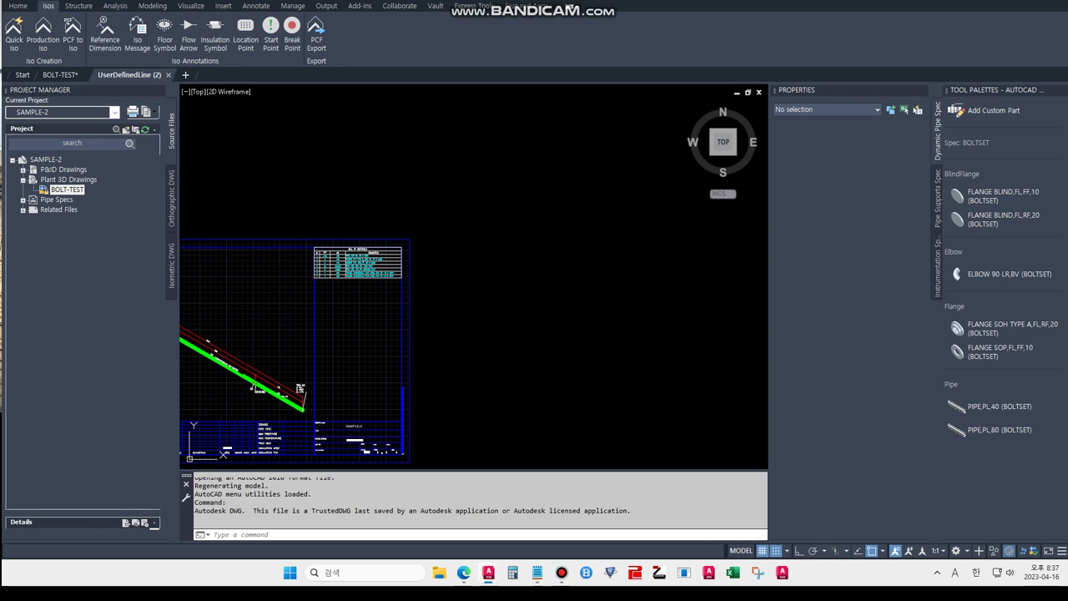
scroll(374, 356, up, 2)
scroll(453, 291, up, 2)
scroll(446, 242, up, 3)
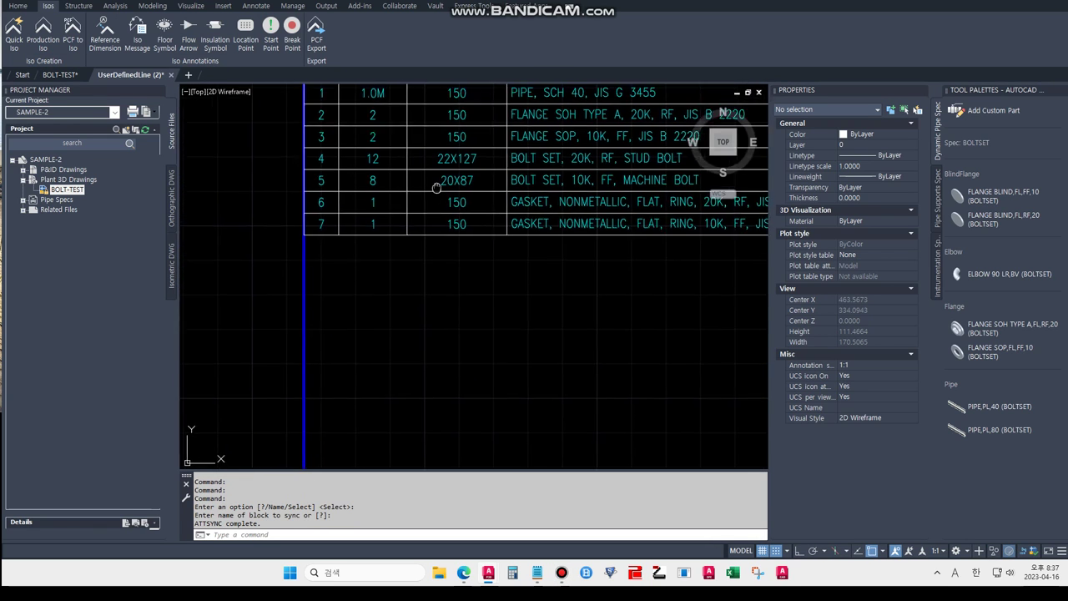
scroll(443, 181, up, 1)
middle_drag(423, 204, 563, 294)
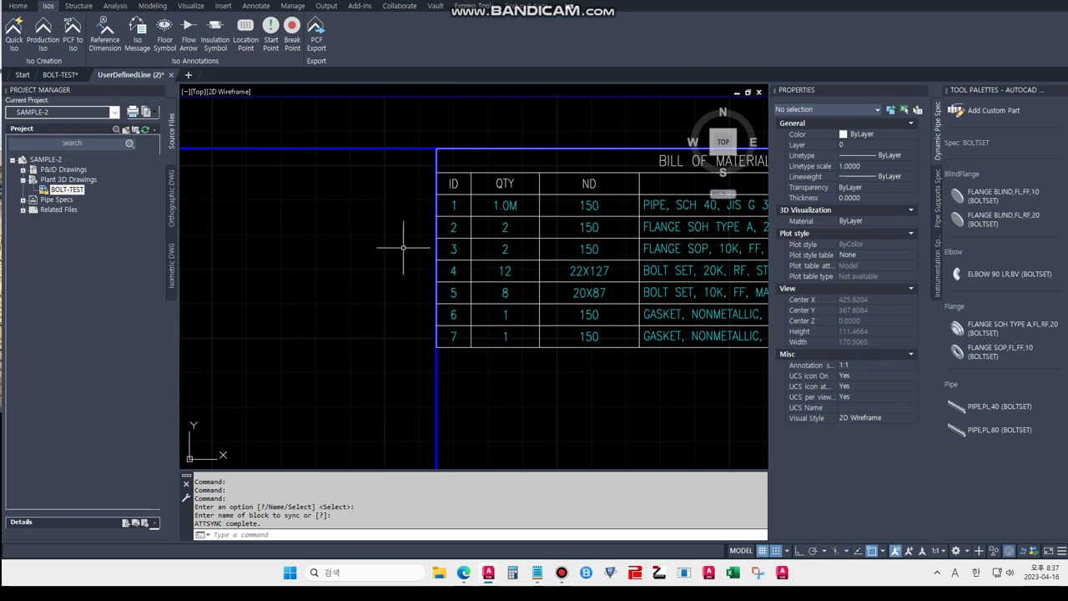
click(64, 75)
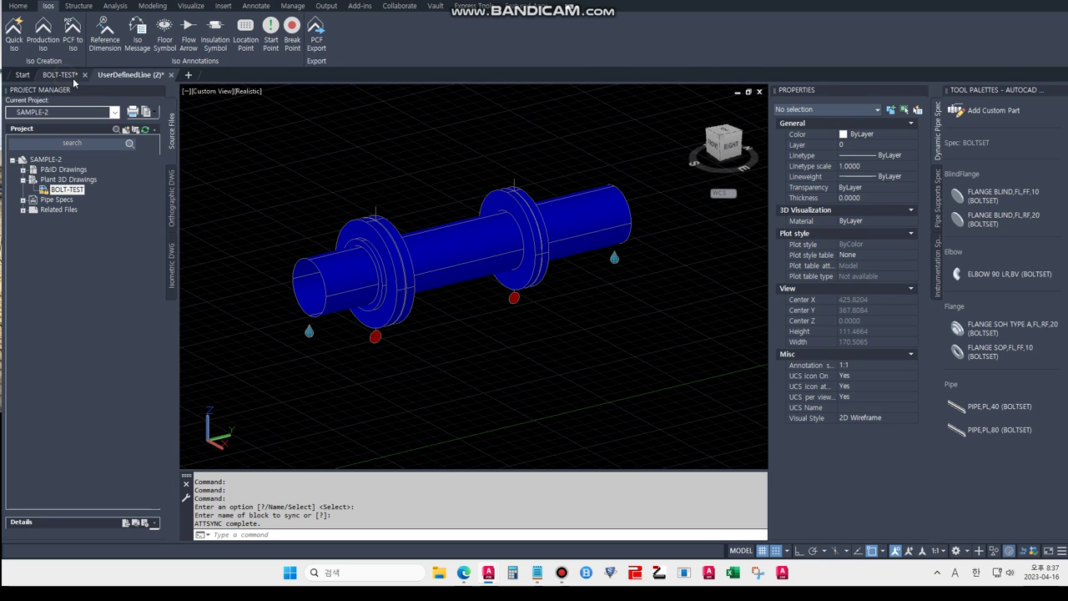